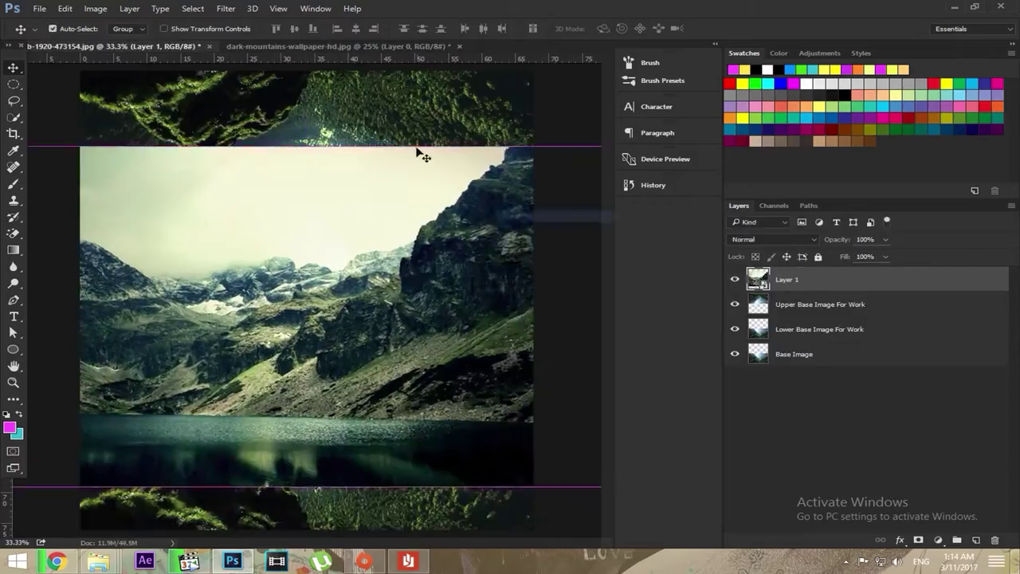
# - Start a free transform on the mountain layer with Ctrl+T
pyautogui.hotkey('ctrl', 't')
# - Rotate and scale the mountain layer into a tall strip at 85% opacity
pyautogui.moveTo(287, 262)
pyautogui.mouseDown()
pyautogui.moveTo(296, 387)
pyautogui.moveTo(249, 401)
pyautogui.moveTo(220, 292)
pyautogui.mouseUp()
pyautogui.press('Return')
pyautogui.write('85')
pyautogui.moveTo(283, 183); pyautogui.dragTo(239, 421)
pyautogui.hotkey('ctrl', 'z')
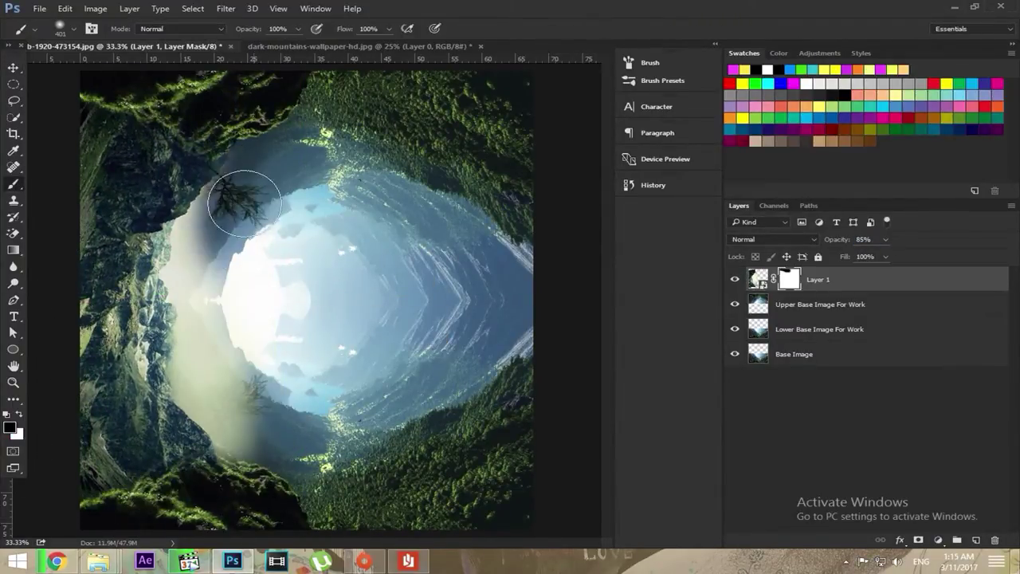
# - Retone the mountains with a clipped Curves adjustment and lower the layer's opacity
pyautogui.click(938, 539)
pyautogui.moveTo(478, 430); pyautogui.dragTo(510, 398)
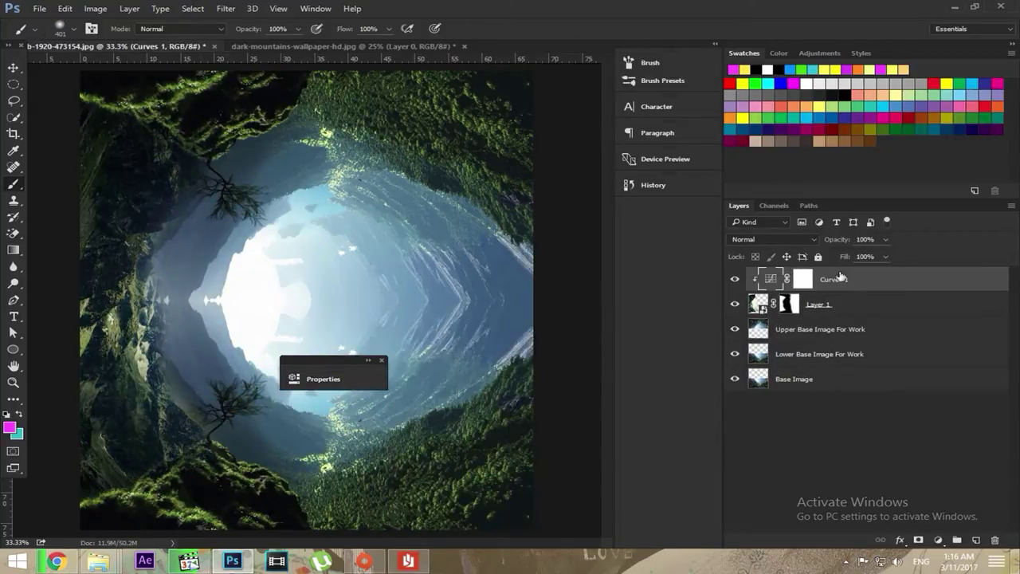
pyautogui.click(884, 239)
pyautogui.moveTo(885, 257); pyautogui.dragTo(871, 257)
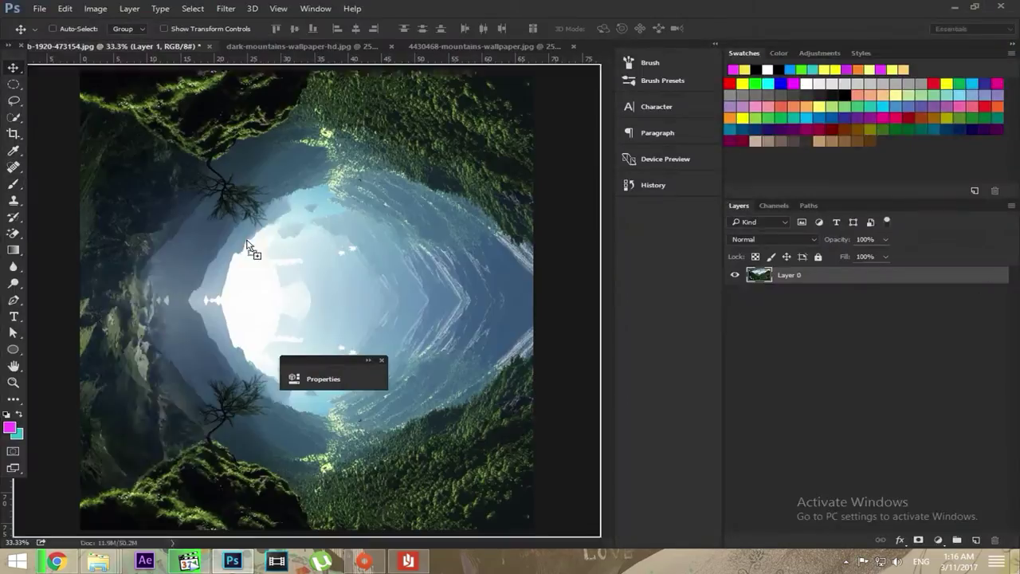
# - Rotate the second mountain layer upright at 85% opacity and mask away its hard edges
pyautogui.moveTo(413, 212); pyautogui.dragTo(418, 195)
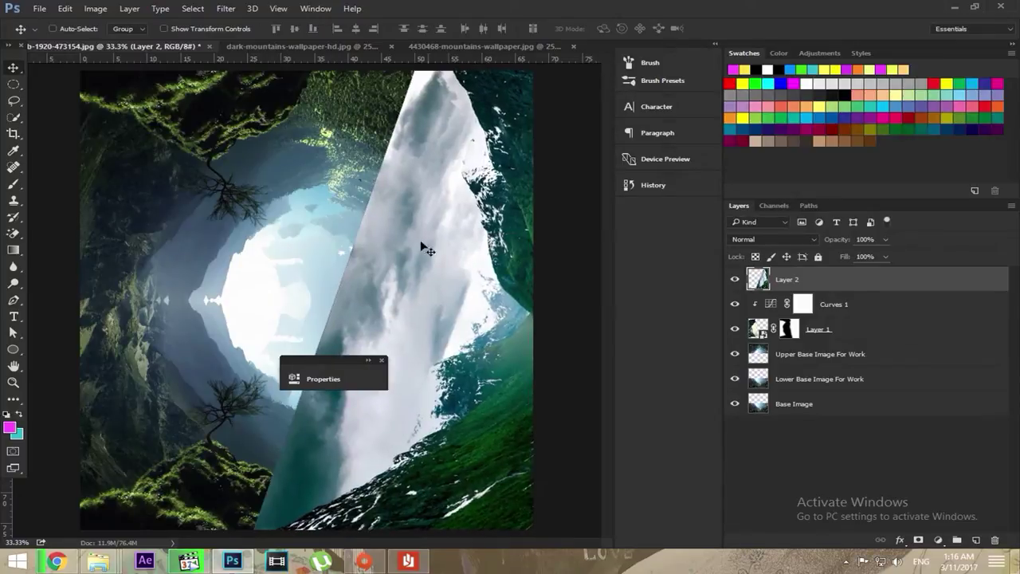
pyautogui.press('Return')
pyautogui.press('8')
pyautogui.press('5')
pyautogui.click(918, 540)
pyautogui.press('b')
pyautogui.moveTo(351, 87); pyautogui.dragTo(307, 382)
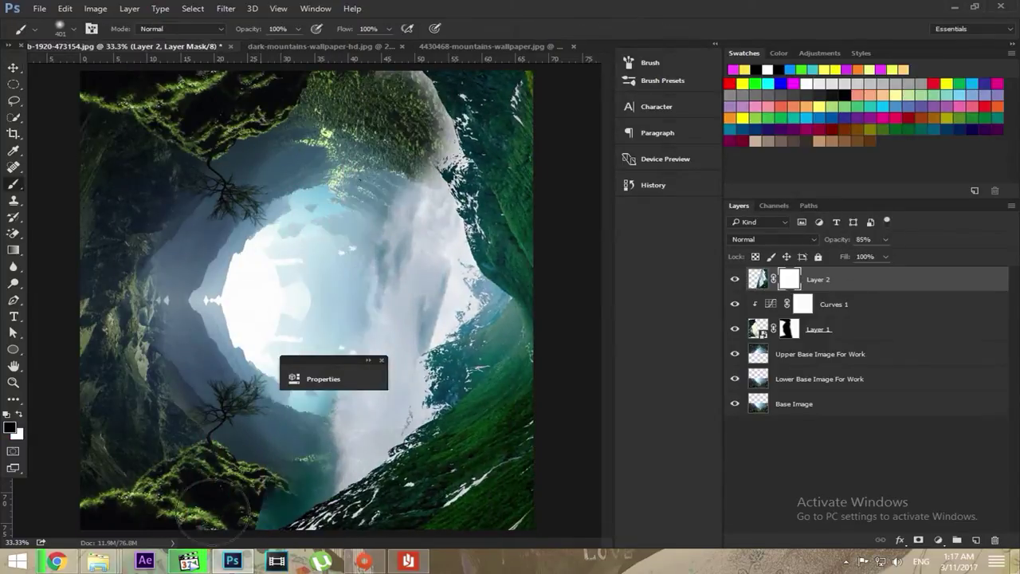
pyautogui.moveTo(406, 308); pyautogui.dragTo(303, 450)
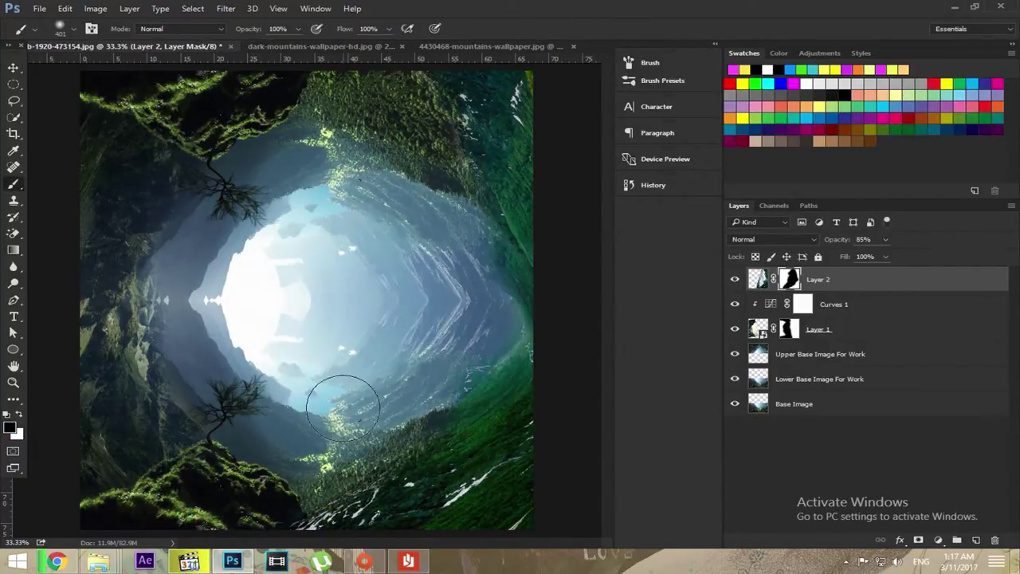
# - Add clipped Curves 2 and a 27% green tint layer, then choose the green landscape wallpaper
pyautogui.click(938, 539)
pyautogui.click(869, 354)
pyautogui.moveTo(335, 319); pyautogui.dragTo(89, 303)
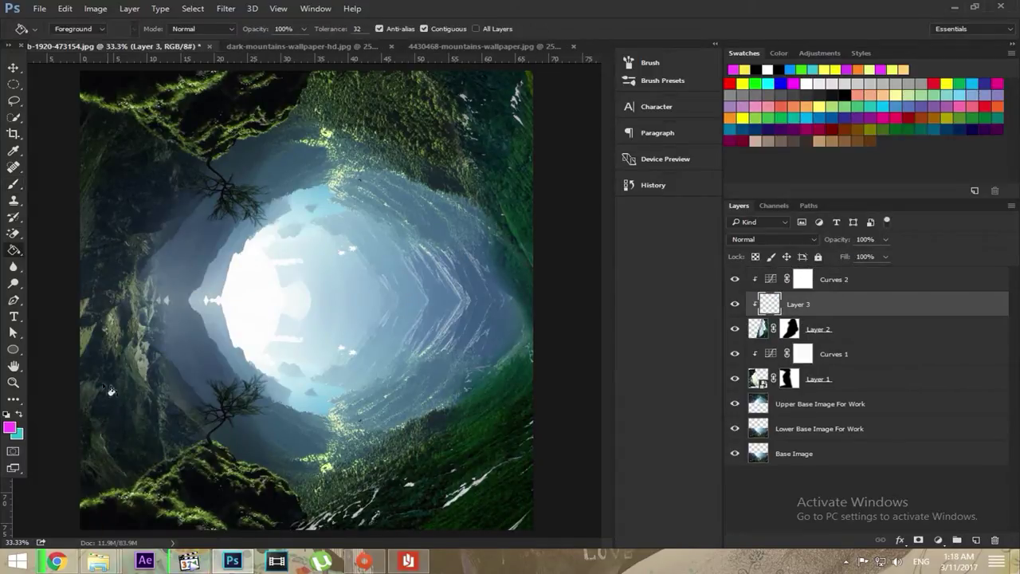
pyautogui.click(9, 427)
pyautogui.click(957, 321)
pyautogui.hotkey('alt', 'BackSpace')
pyautogui.moveTo(885, 239); pyautogui.dragTo(718, 265)
pyautogui.moveTo(834, 261); pyautogui.dragTo(837, 258)
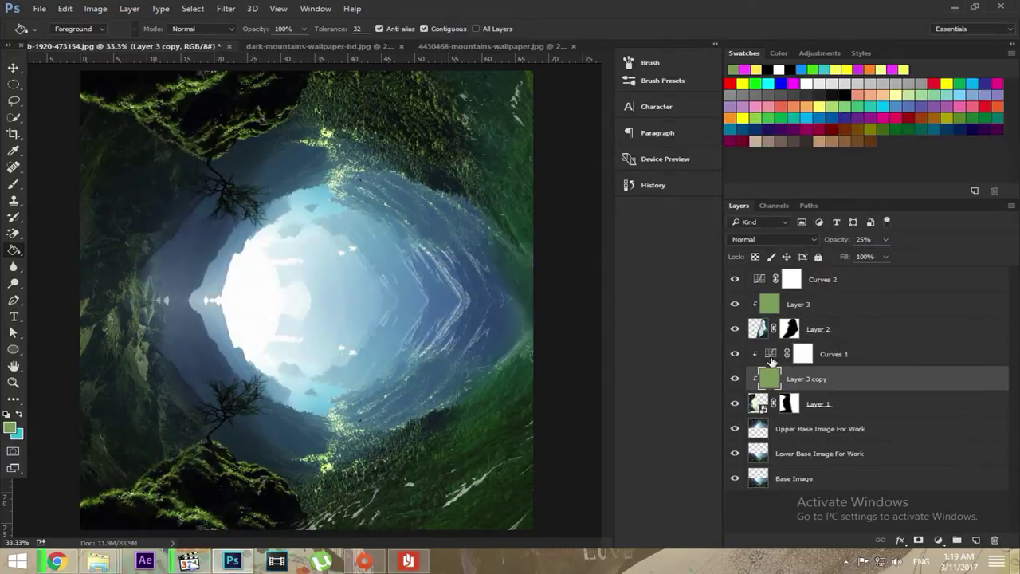
pyautogui.hotkey('ctrl', 'o')
pyautogui.click(164, 109)
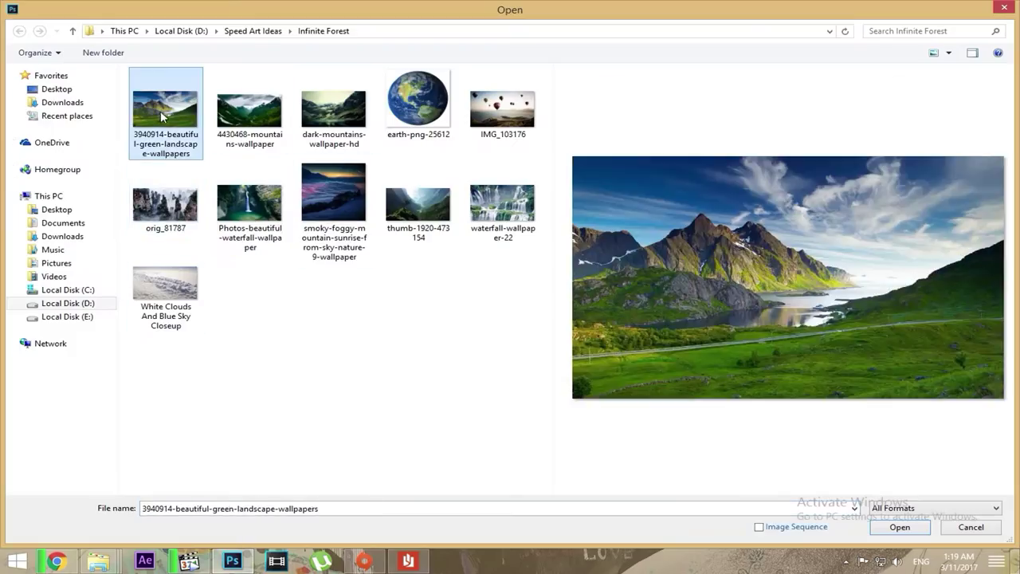
# - Place the green landscape, shrink it into the far valley, mask it with a 77 px brush, add clipped curves
pyautogui.press('Return')
pyautogui.moveTo(296, 126); pyautogui.dragTo(322, 187)
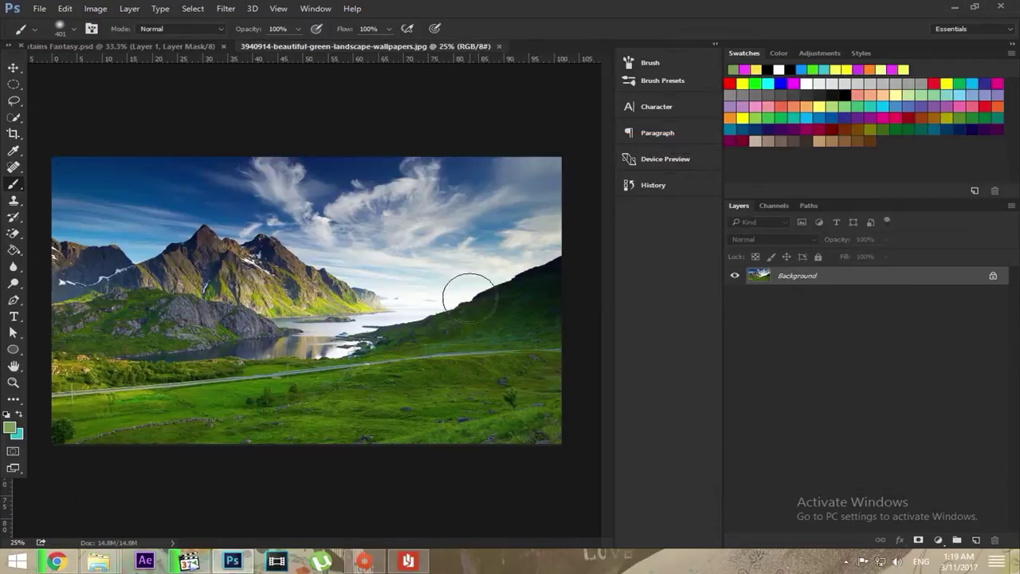
pyautogui.hotkey('ctrl', 't')
pyautogui.hotkey('ctrl', '+')
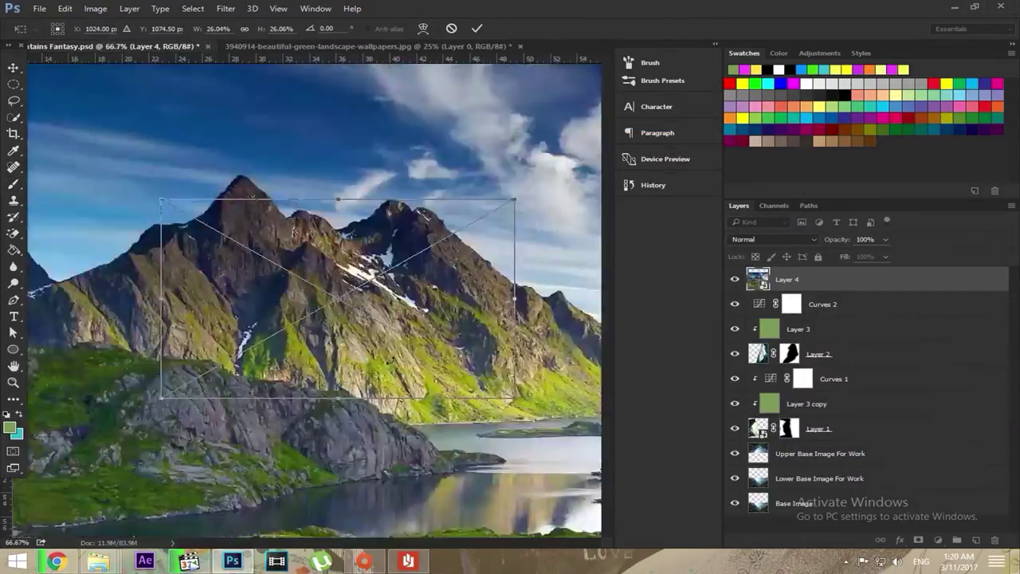
pyautogui.hotkey('ctrl', '+')
pyautogui.moveTo(239, 335)
pyautogui.mouseDown()
pyautogui.moveTo(197, 368)
pyautogui.moveTo(269, 396)
pyautogui.mouseUp()
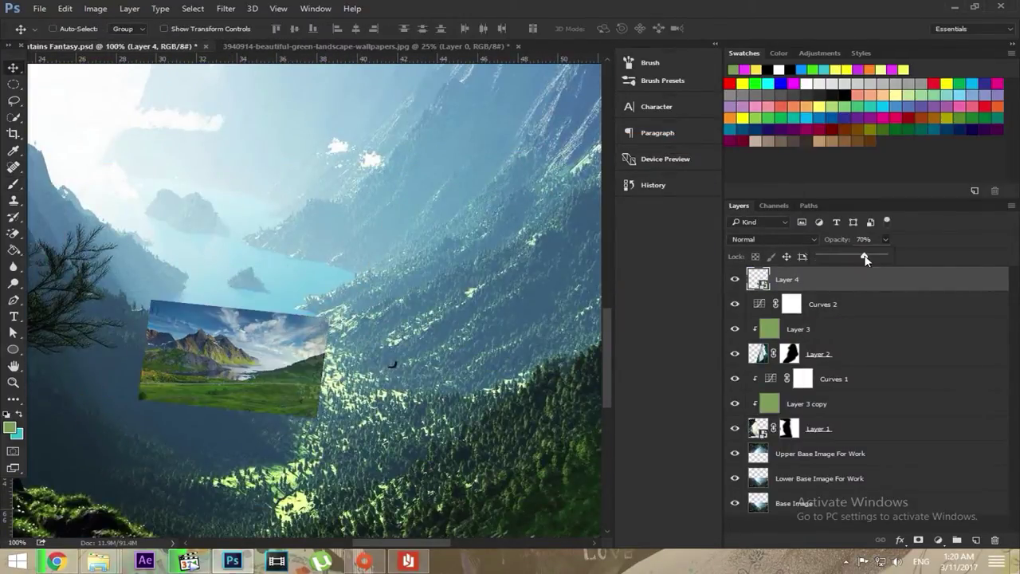
pyautogui.rightClick(115, 418)
pyautogui.moveTo(239, 319); pyautogui.dragTo(80, 350)
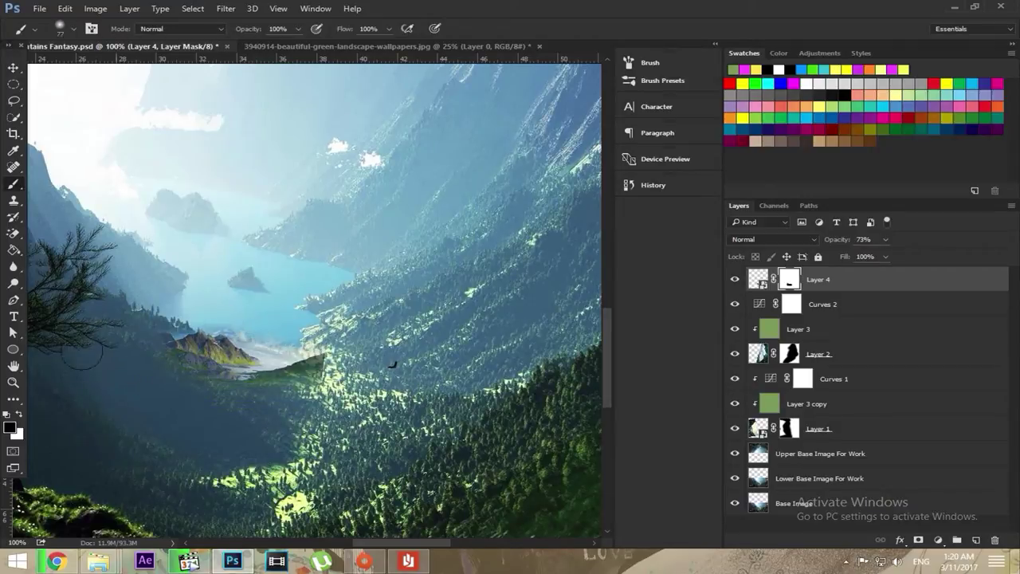
pyautogui.hotkey('ctrl', 'm')
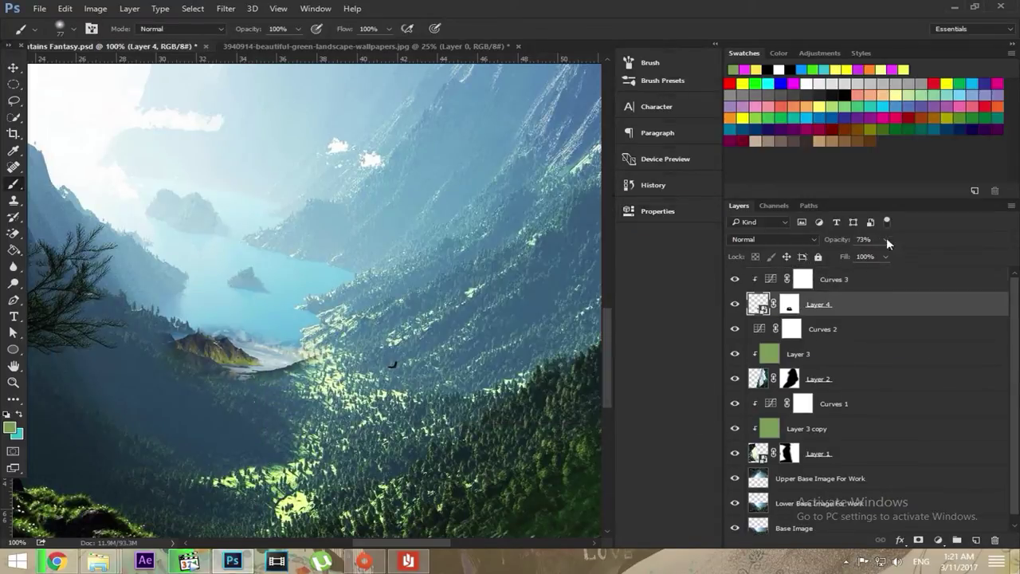
# - Paint light blue-grey haze over the far valley on a new clipped layer
pyautogui.click(975, 539)
pyautogui.click(11, 428)
pyautogui.click(669, 350)
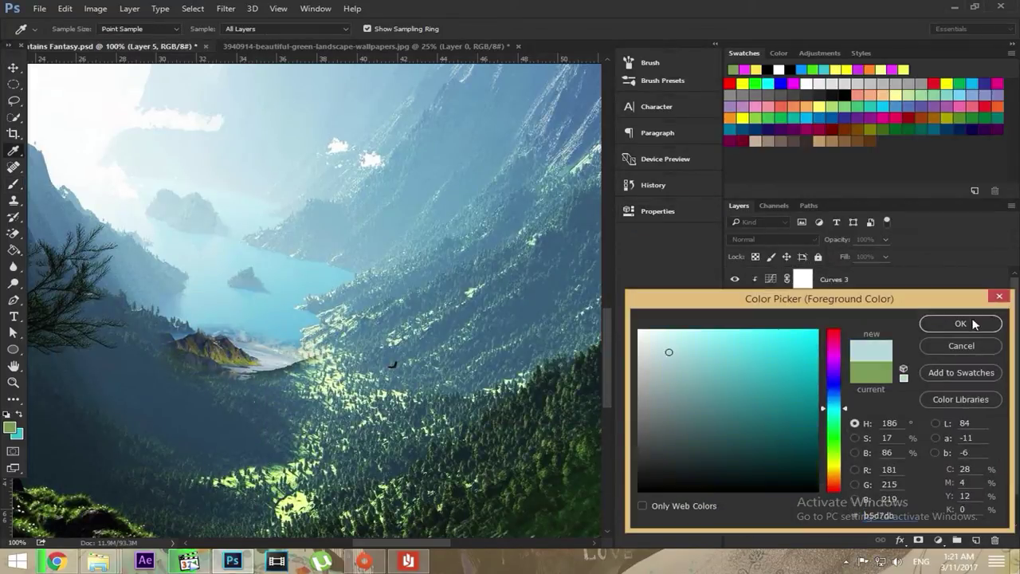
pyautogui.click(956, 321)
pyautogui.moveTo(279, 351); pyautogui.dragTo(184, 355)
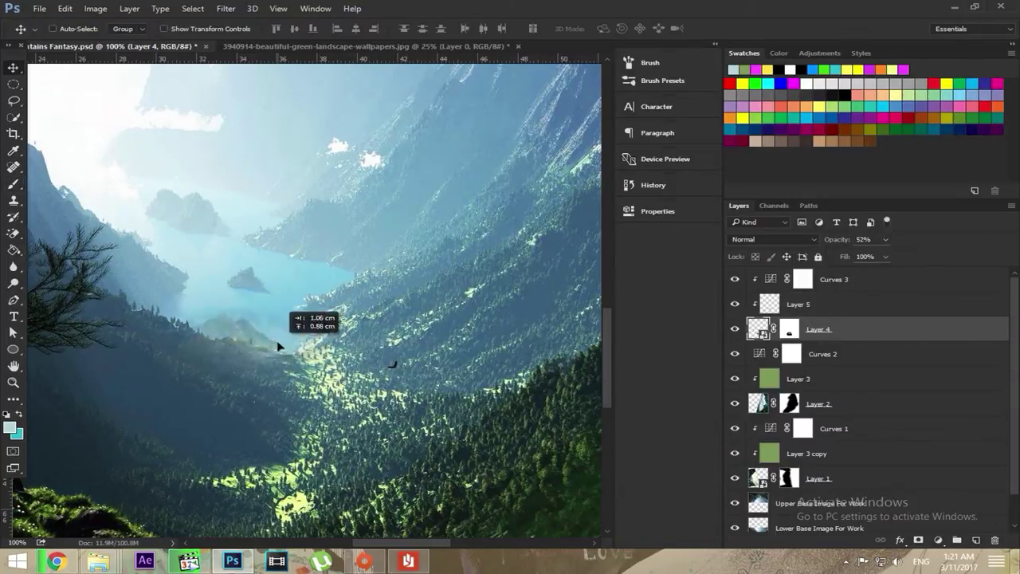
pyautogui.click(55, 561)
# - Search Google Images for 'black hole wallpaper' and browse the results
pyautogui.write('black hole wallpaper')
pyautogui.press('Return')
pyautogui.scroll(-5, 225, 251)
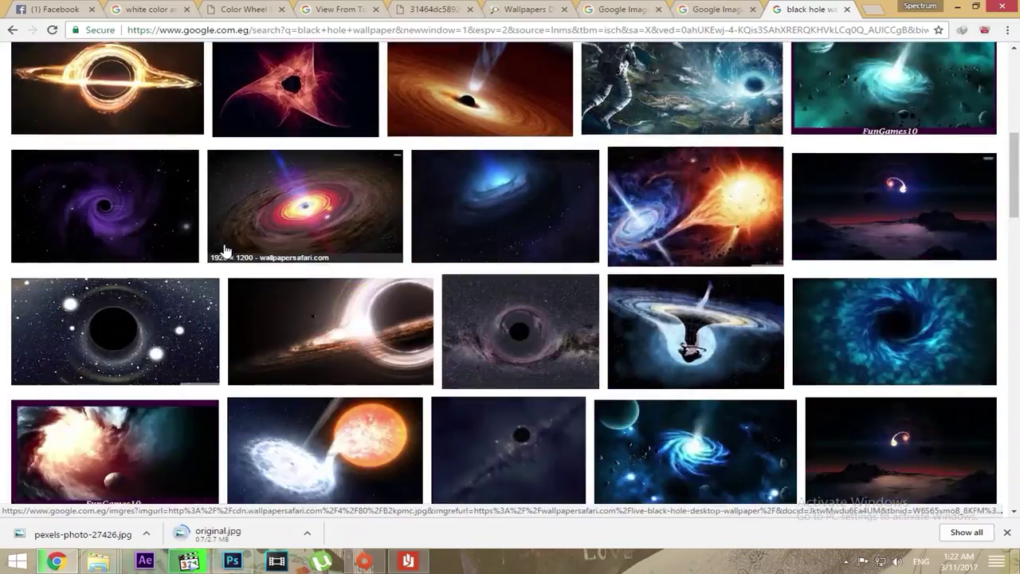
pyautogui.scroll(-5, 199, 271)
pyautogui.scroll(-5, 177, 289)
pyautogui.scroll(-5, 345, 403)
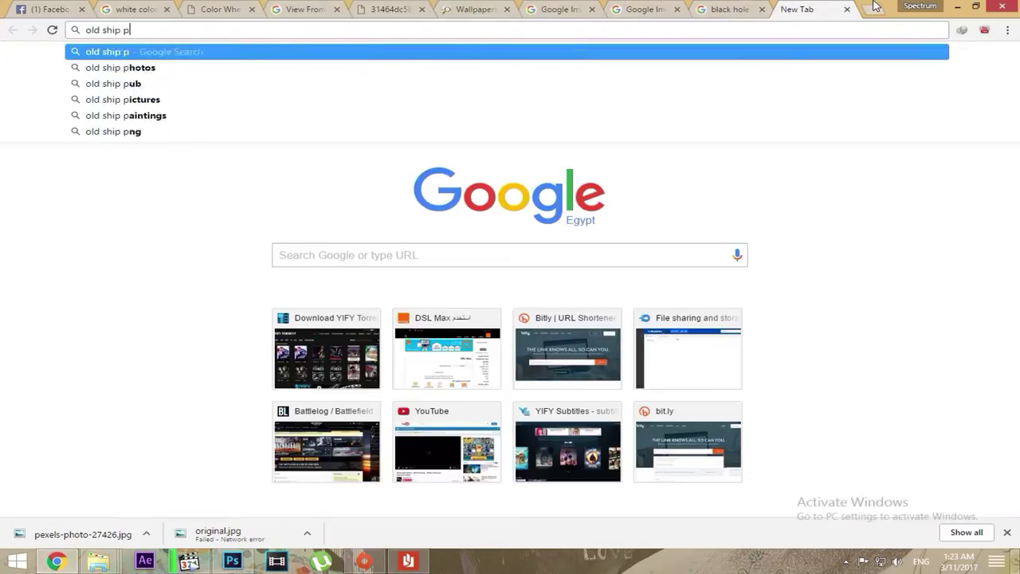
# - Search for 'old ship png' and open an old ship image's preview
pyautogui.write('ng')
pyautogui.press('Return')
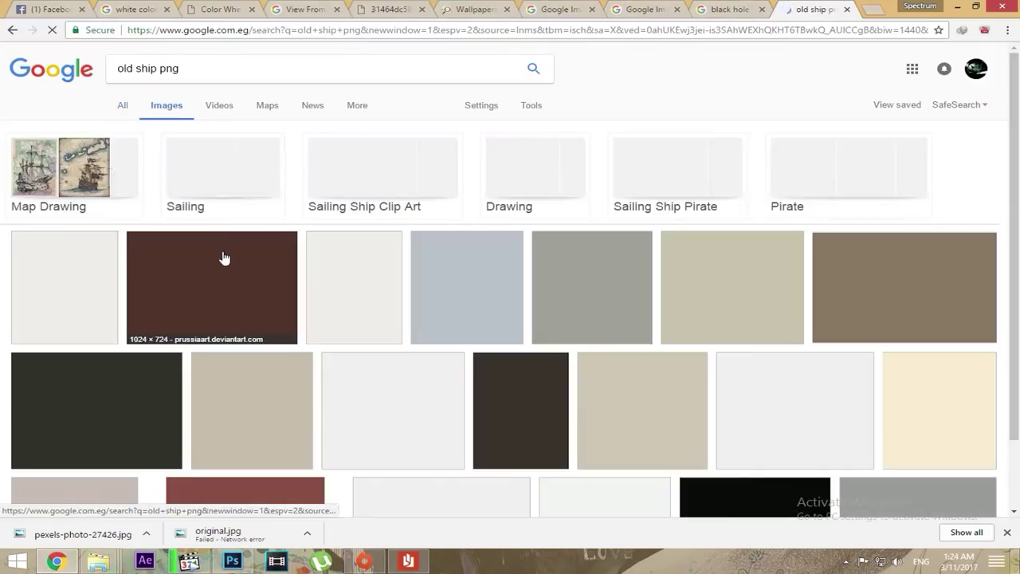
pyautogui.scroll(-1, 228, 221)
pyautogui.click(804, 231)
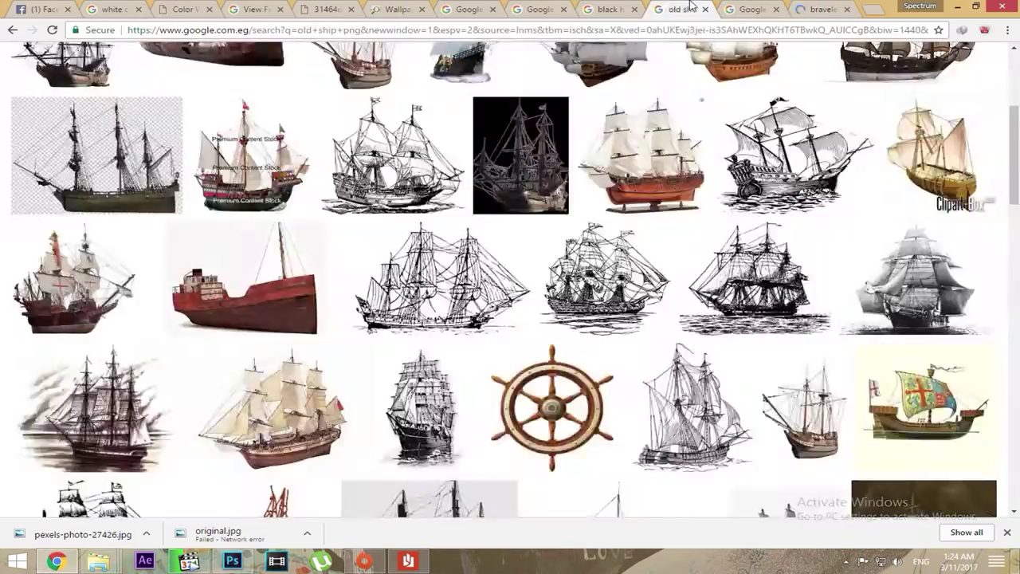
pyautogui.scroll(10, 347, 292)
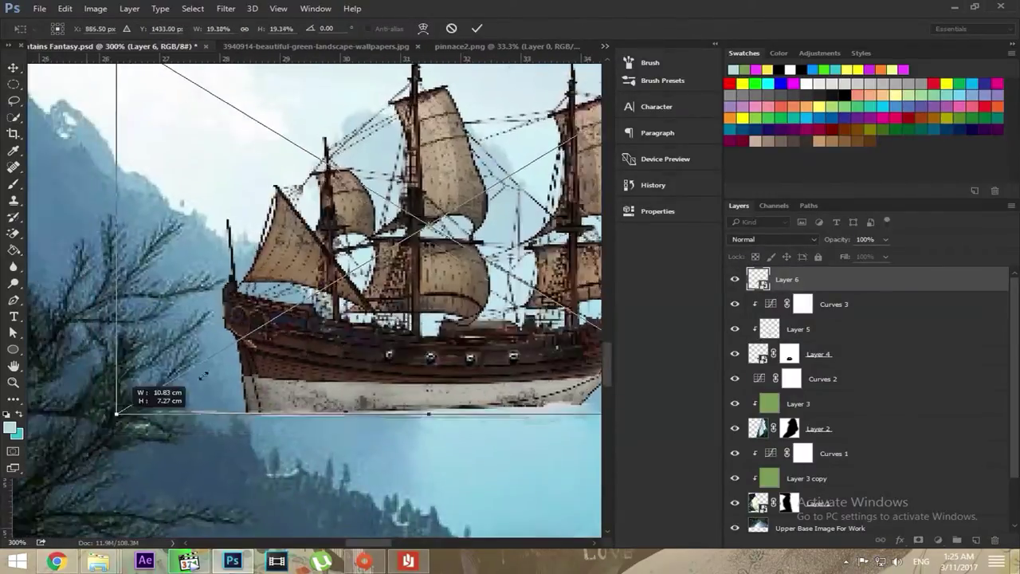
# - Scale the ship down to a tiny speck on the misty lake and zoom in on it
pyautogui.moveTo(116, 413); pyautogui.dragTo(251, 295)
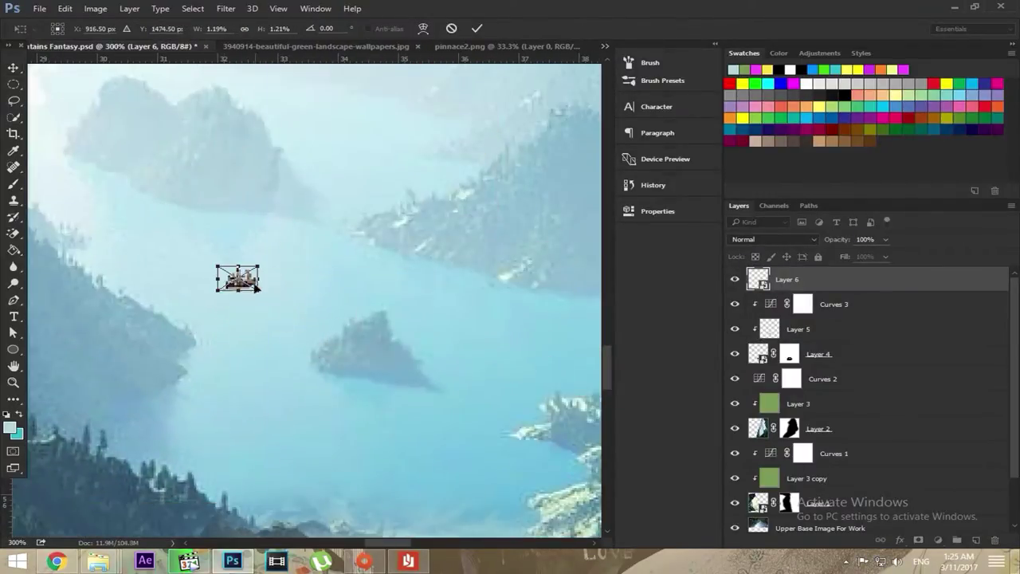
pyautogui.press('Return')
pyautogui.hotkey('ctrl', '+')
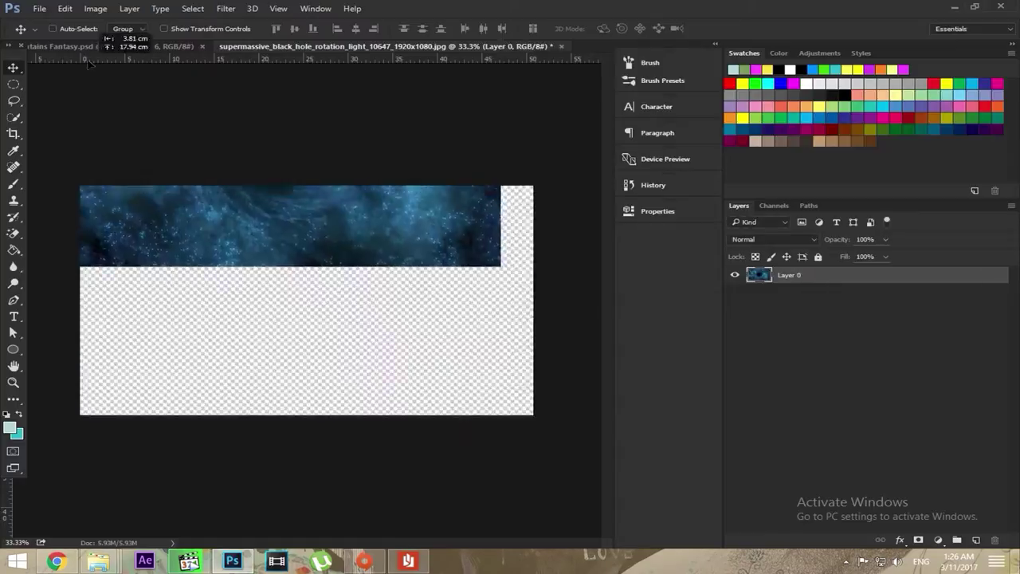
# - Commit the black hole layer's placement, hide it, and zoom out to fit the whole image
pyautogui.press('Return')
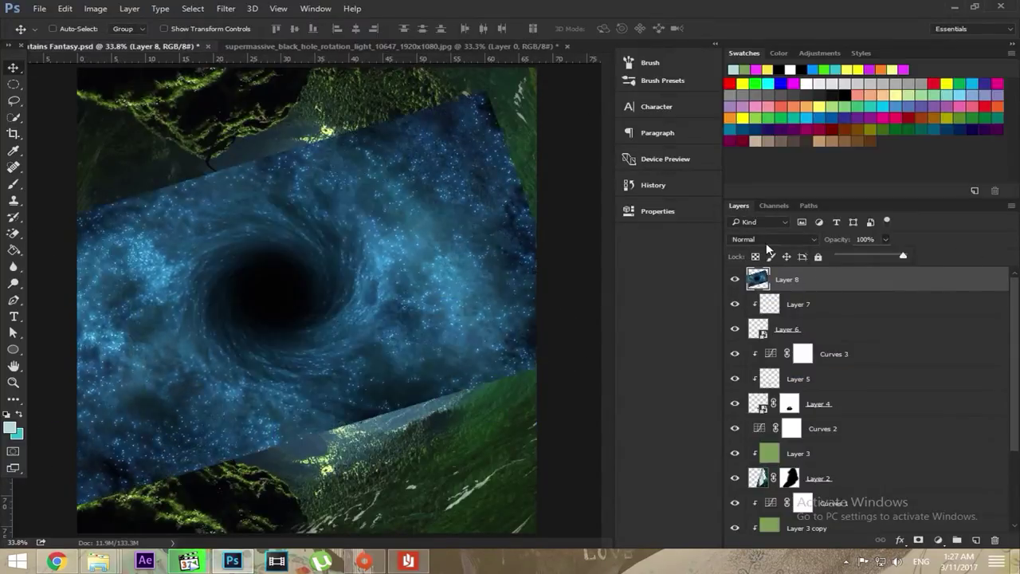
pyautogui.click(735, 279)
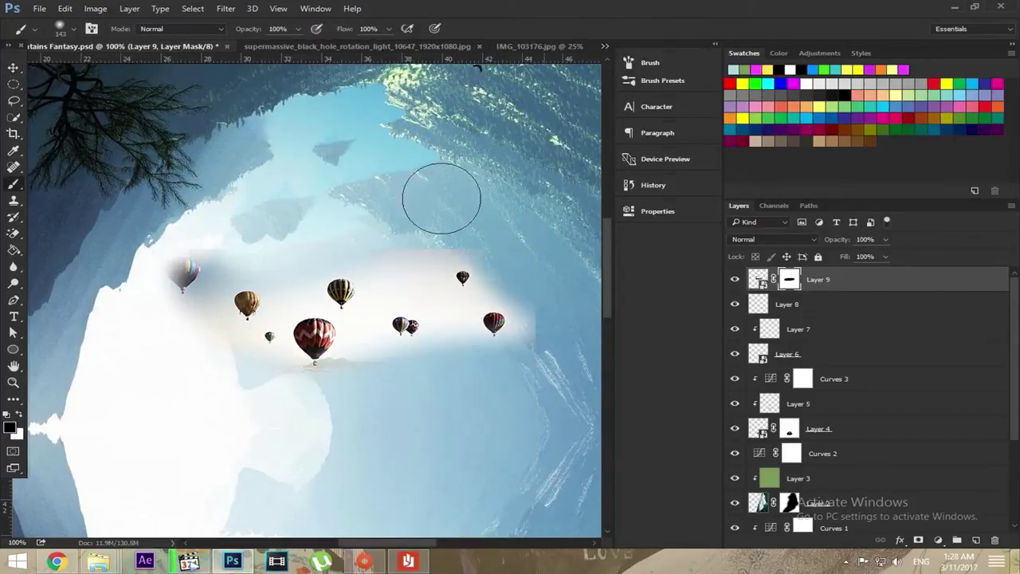
pyautogui.hotkey('ctrl', '0')
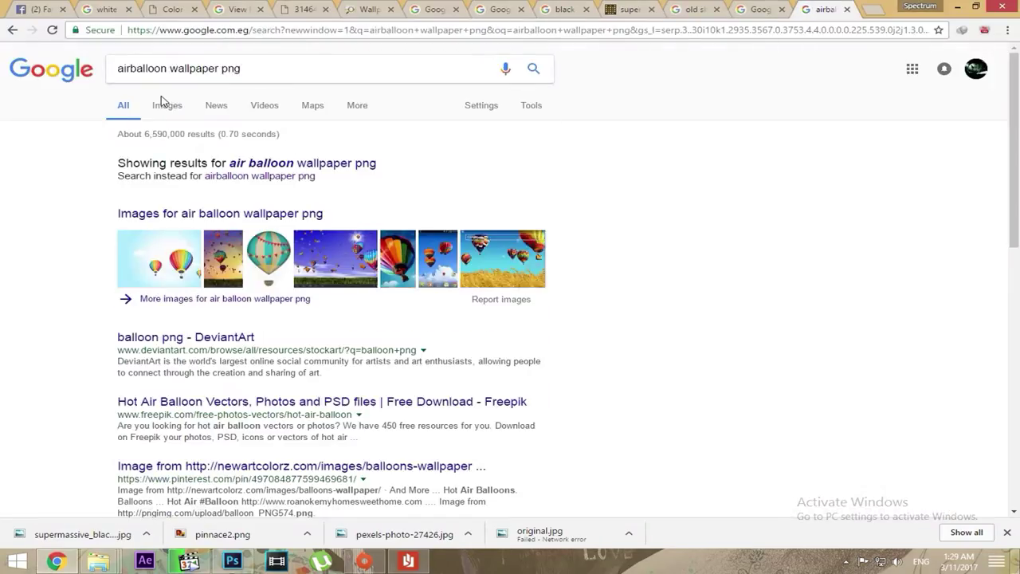
# - Open a cut-out hot-air balloon from the 'air balloon png' image results in a new tab
pyautogui.click(164, 105)
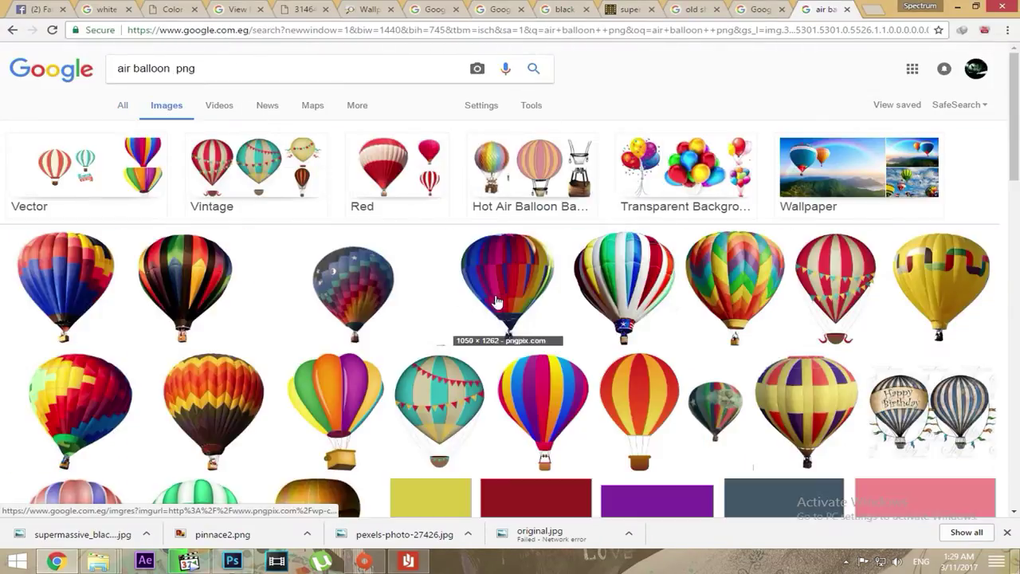
pyautogui.rightClick(91, 283)
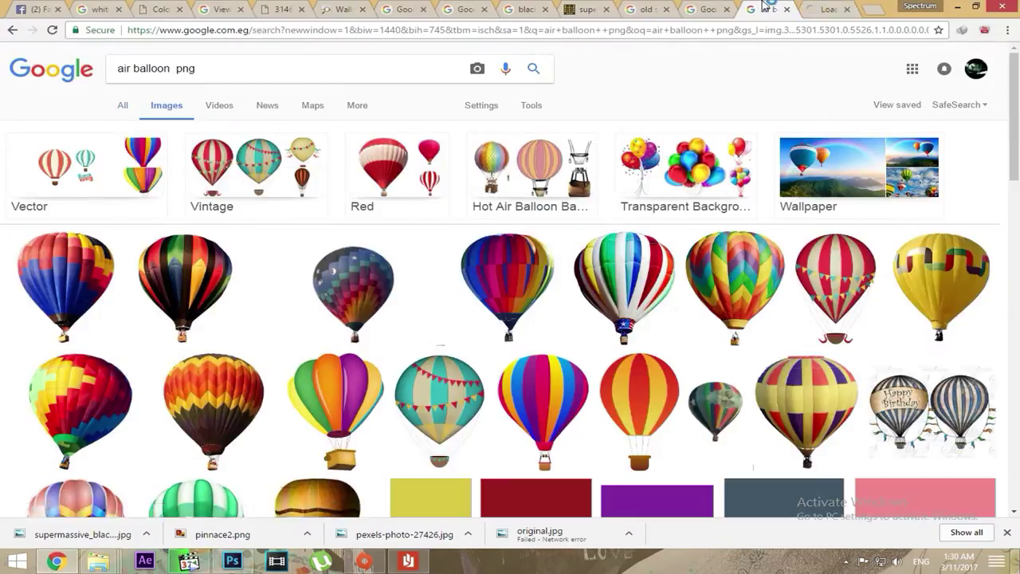
pyautogui.click(131, 289)
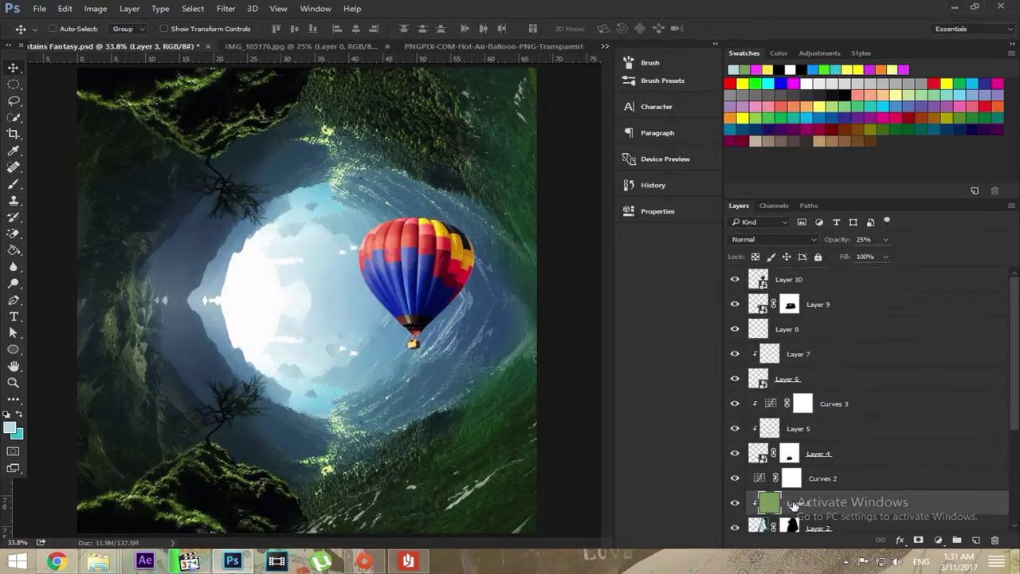
# - Tint the balloon with a clipped green layer and darken it with a Curves adjustment
pyautogui.moveTo(793, 504); pyautogui.dragTo(808, 295)
pyautogui.click(937, 539)
pyautogui.moveTo(169, 375); pyautogui.dragTo(225, 345)
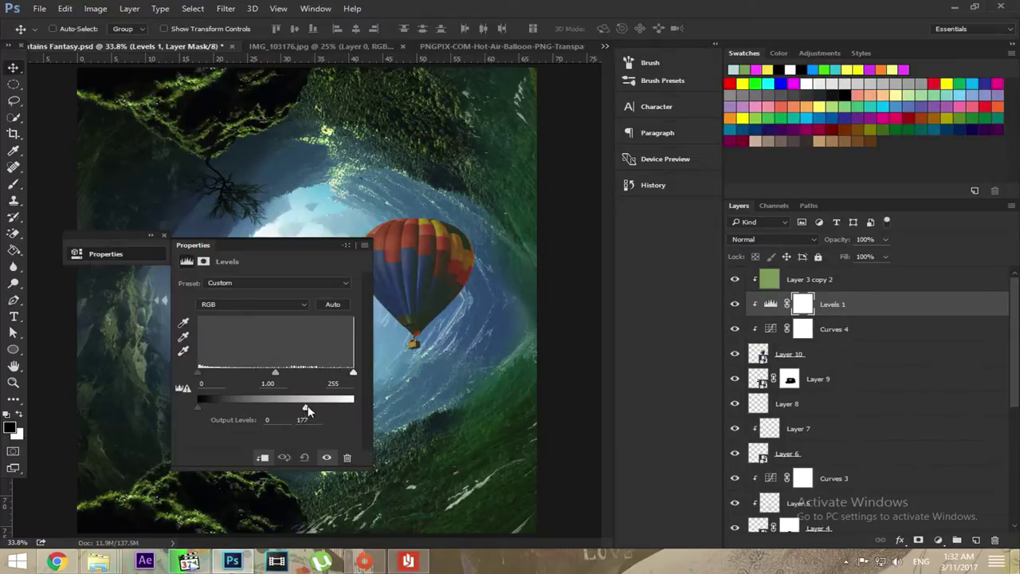
# - Add a clipped light-paint layer at reduced opacity on the balloon and hide a darkening adjustment
pyautogui.hotkey('ctrl', 'shift', 'alt', 'n')
pyautogui.hotkey('ctrl', 'alt', 'g')
pyautogui.click(9, 427)
pyautogui.click(920, 325)
pyautogui.press('b')
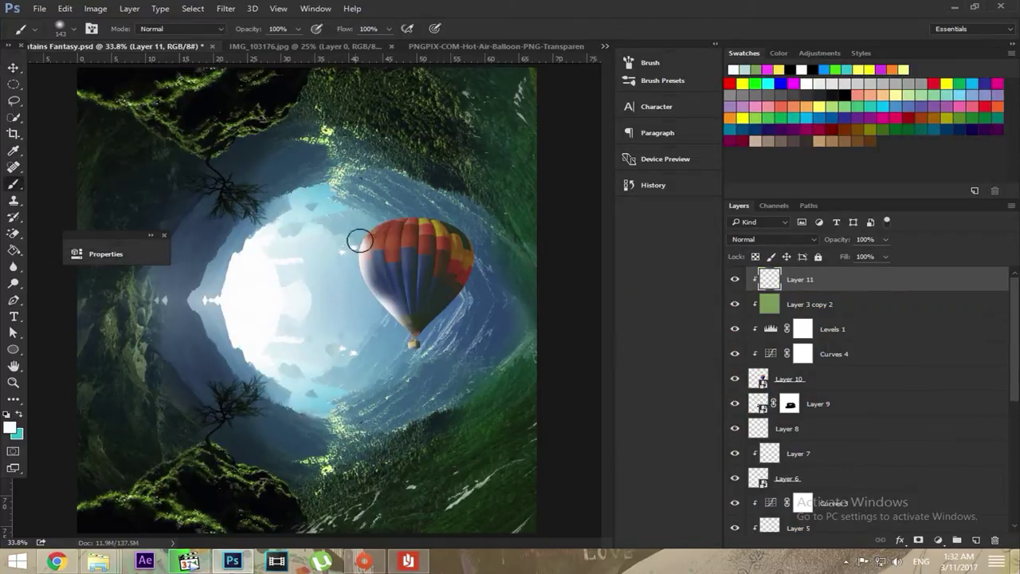
pyautogui.moveTo(885, 239); pyautogui.dragTo(865, 256)
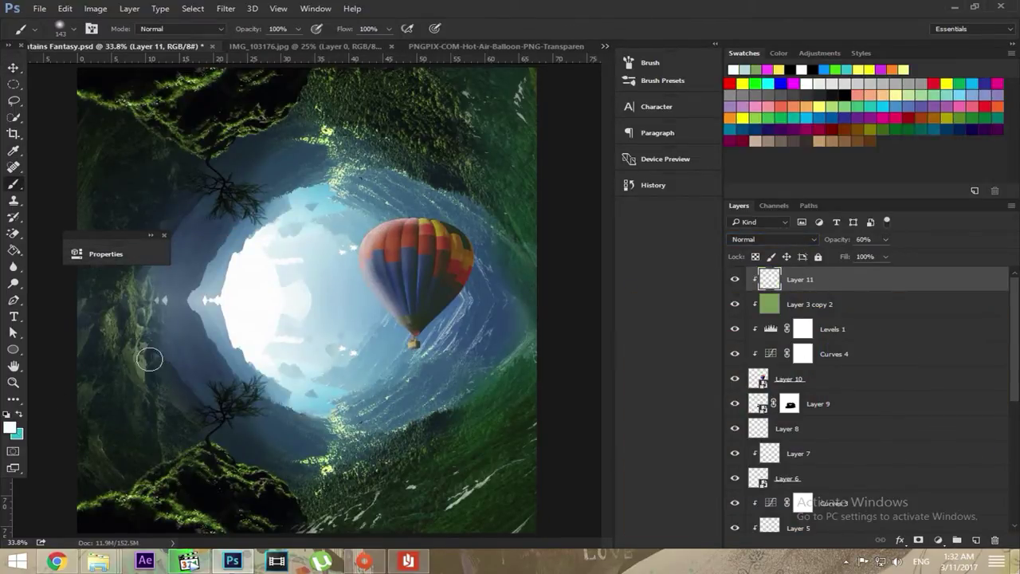
pyautogui.keyDown('alt'); pyautogui.click(771, 283); pyautogui.keyUp('alt')
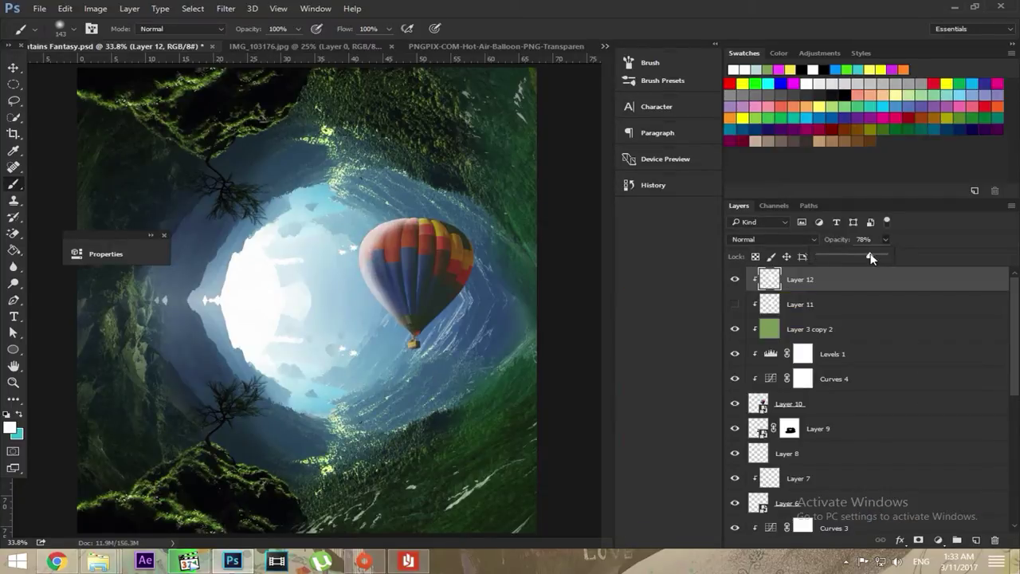
pyautogui.click(735, 354)
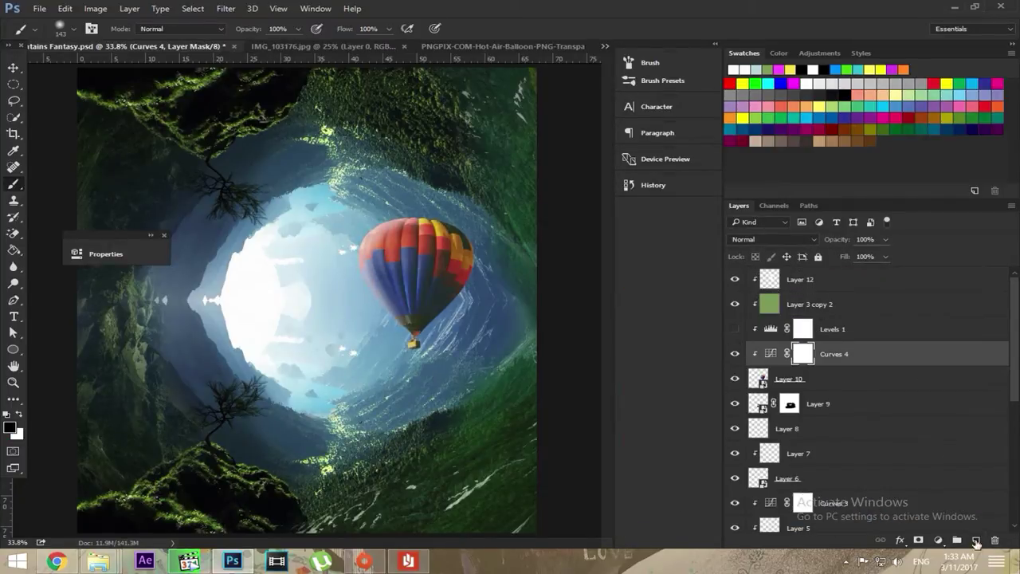
# - Add new empty layers and a Curves 5 adjustment with a reshaped tone curve
pyautogui.click(976, 542)
pyautogui.click(937, 540)
pyautogui.click(877, 347)
pyautogui.moveTo(281, 374); pyautogui.dragTo(271, 343)
pyautogui.click(976, 542)
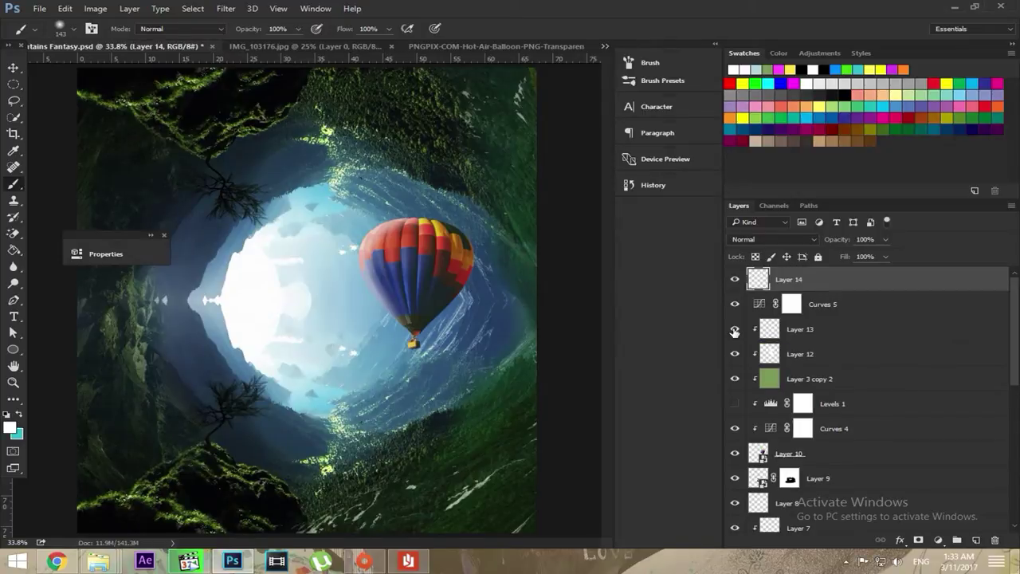
# - Paint a soft warm yellow glow with a 2600 px brush on Layer 15
pyautogui.rightClick(64, 71)
pyautogui.click(10, 428)
pyautogui.click(954, 327)
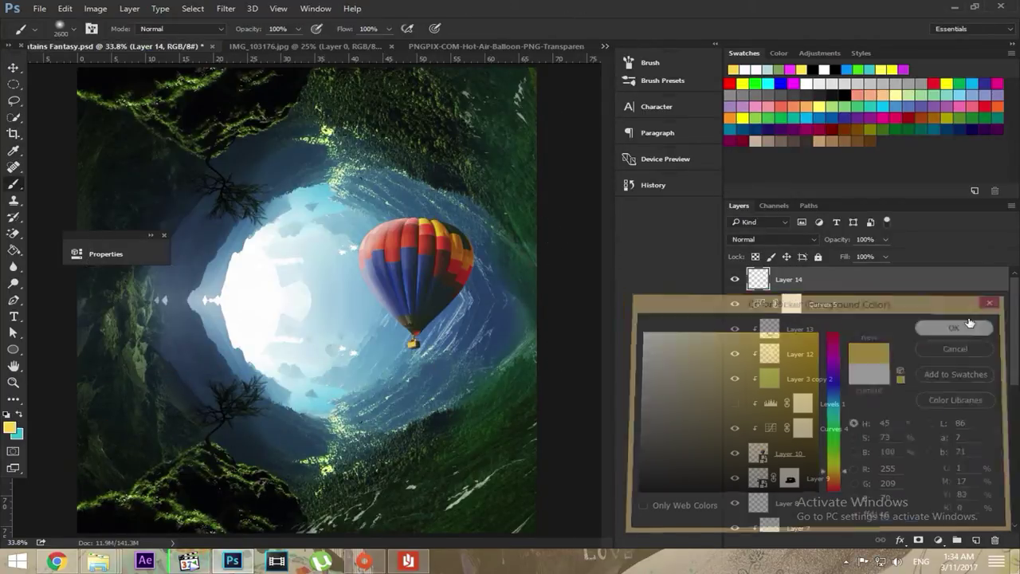
pyautogui.hotkey('alt', 'shift', 'BackSpace')
pyautogui.scroll(-8, 763, 240)
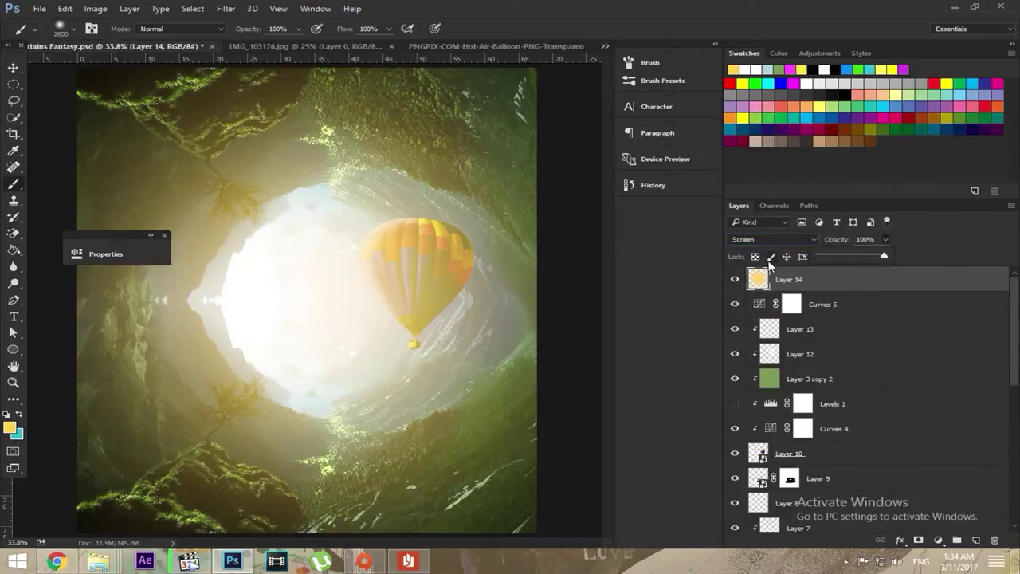
pyautogui.click(735, 279)
pyautogui.click(315, 295)
pyautogui.scroll(-8, 755, 241)
# - Try a magenta tint layer at 51% opacity over the lower canvas, then delete it
pyautogui.hotkey('ctrl', 'shift', 'alt', 'n')
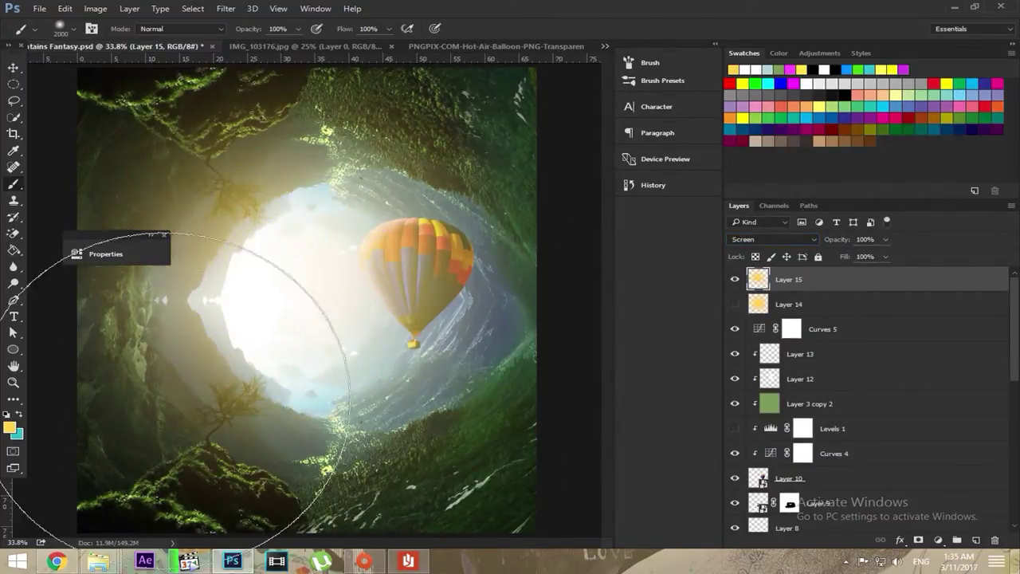
pyautogui.click(10, 428)
pyautogui.click(961, 323)
pyautogui.moveTo(159, 494); pyautogui.dragTo(478, 494)
pyautogui.scroll(-12, 762, 241)
pyautogui.moveTo(884, 239); pyautogui.dragTo(852, 258)
pyautogui.press('Delete')
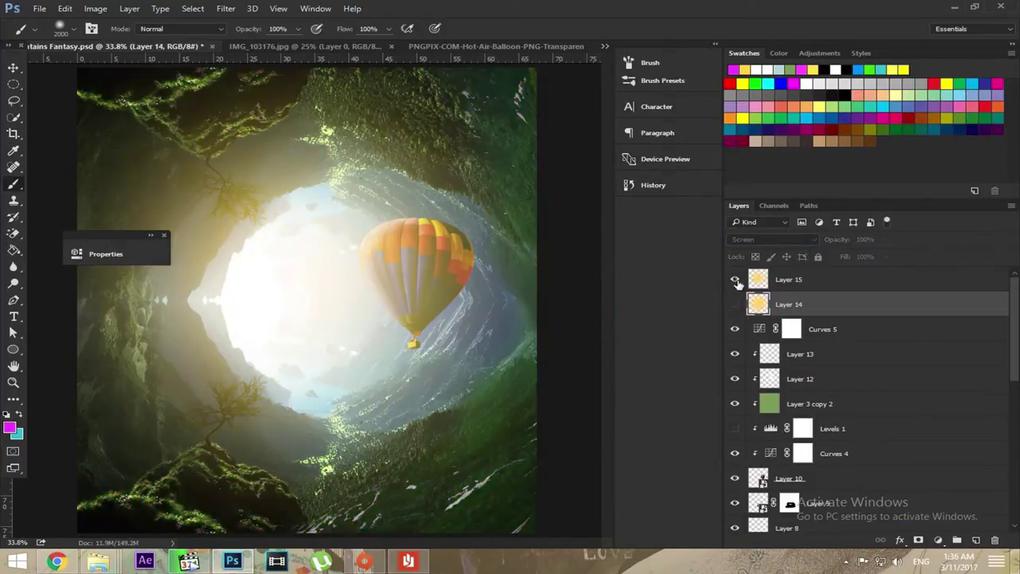
pyautogui.hotkey('ctrl', 'o')
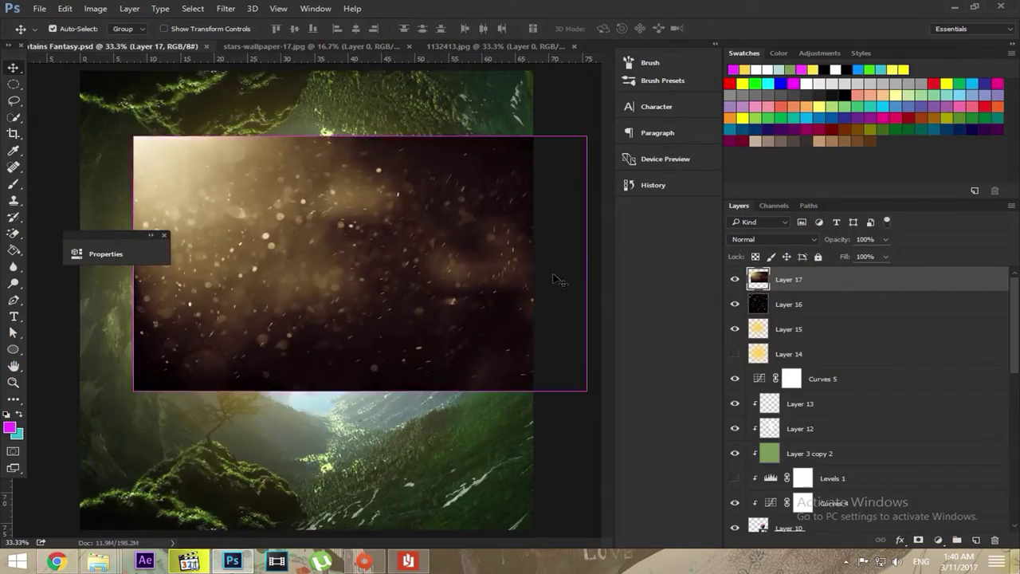
# - Scale and commit the placed bokeh dust image, then duplicate the dust layer
pyautogui.moveTo(334, 432); pyautogui.dragTo(302, 503)
pyautogui.press('Return')
pyautogui.hotkey('ctrl', 'j')
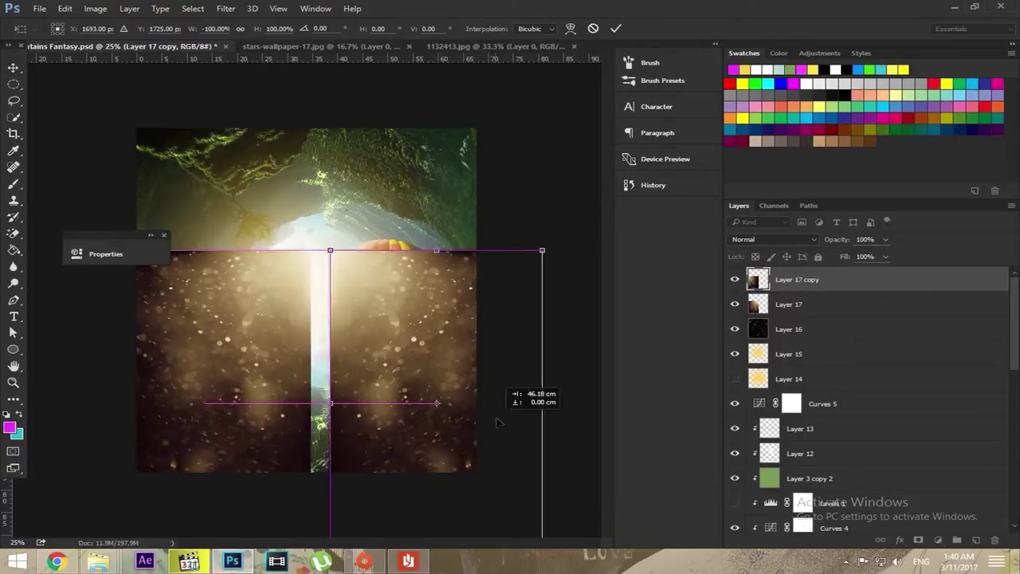
# - Place the mirrored dust copy on the right half, mask it, and skew it into a wedge
pyautogui.moveTo(227, 492); pyautogui.dragTo(455, 415)
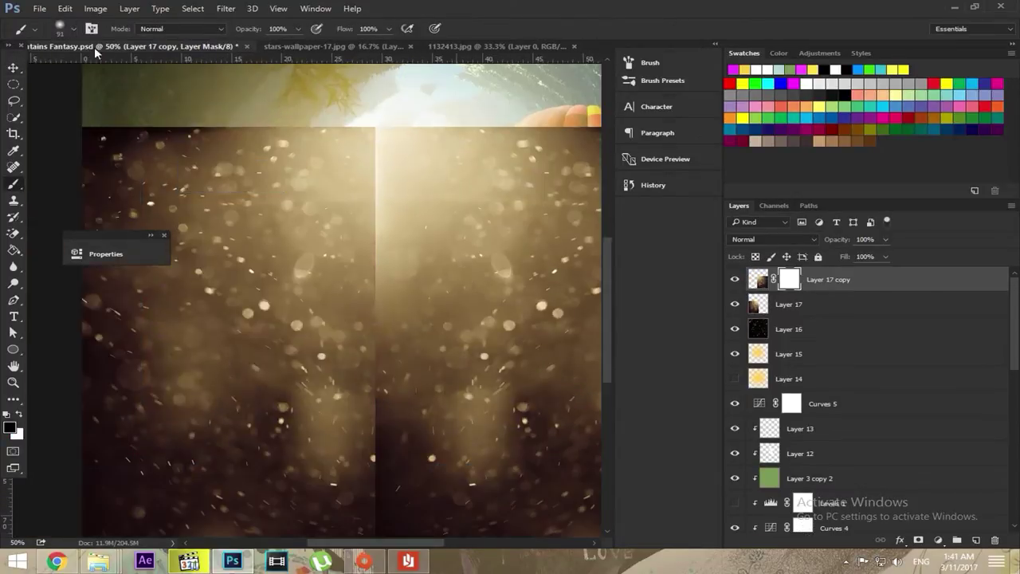
pyautogui.click(192, 8)
pyautogui.press('Escape')
pyautogui.scroll(-5, 353, 382)
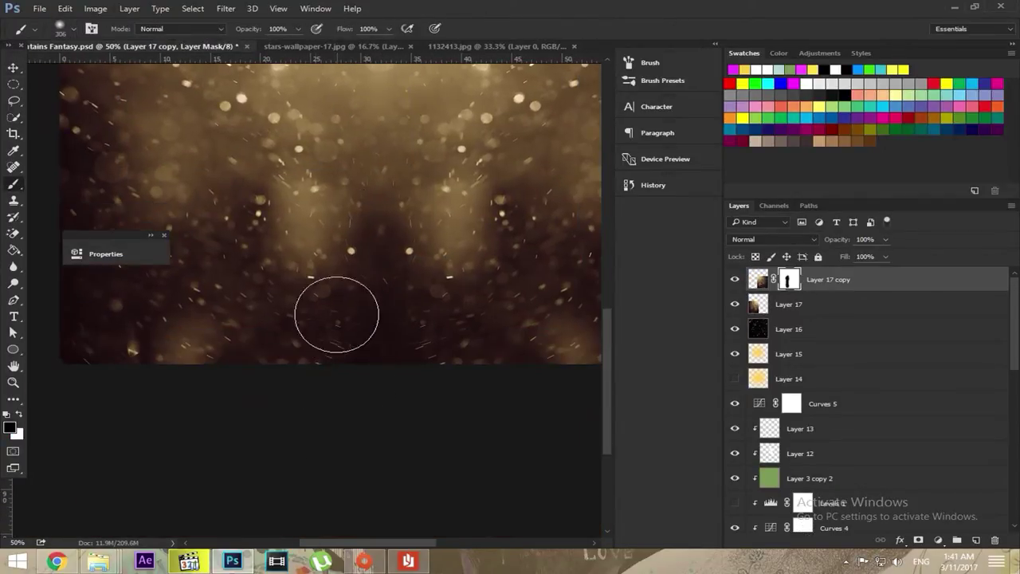
pyautogui.hotkey('ctrl', '-')
pyautogui.hotkey('ctrl', 't')
pyautogui.moveTo(489, 278); pyautogui.dragTo(452, 267)
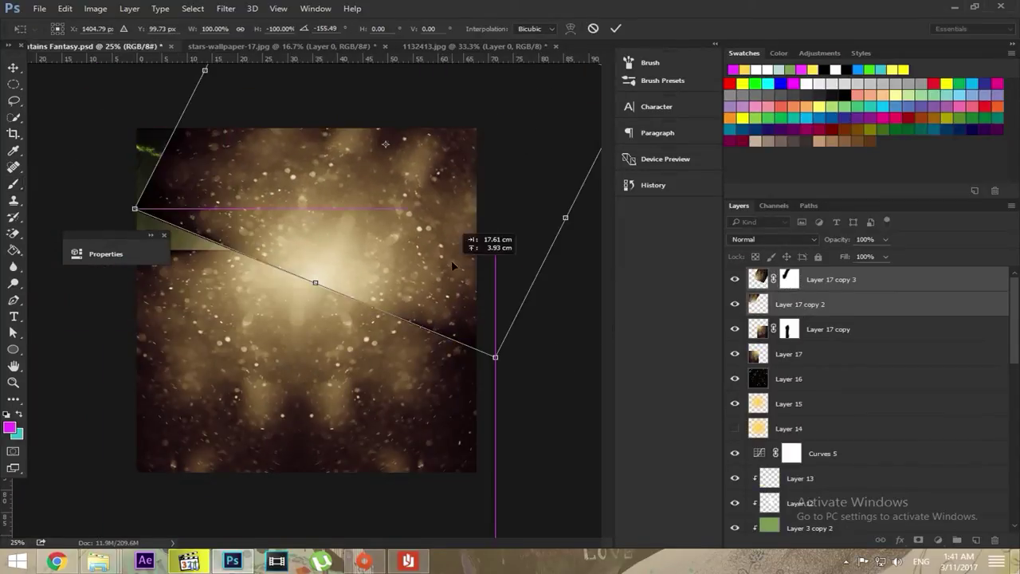
pyautogui.press('Delete')
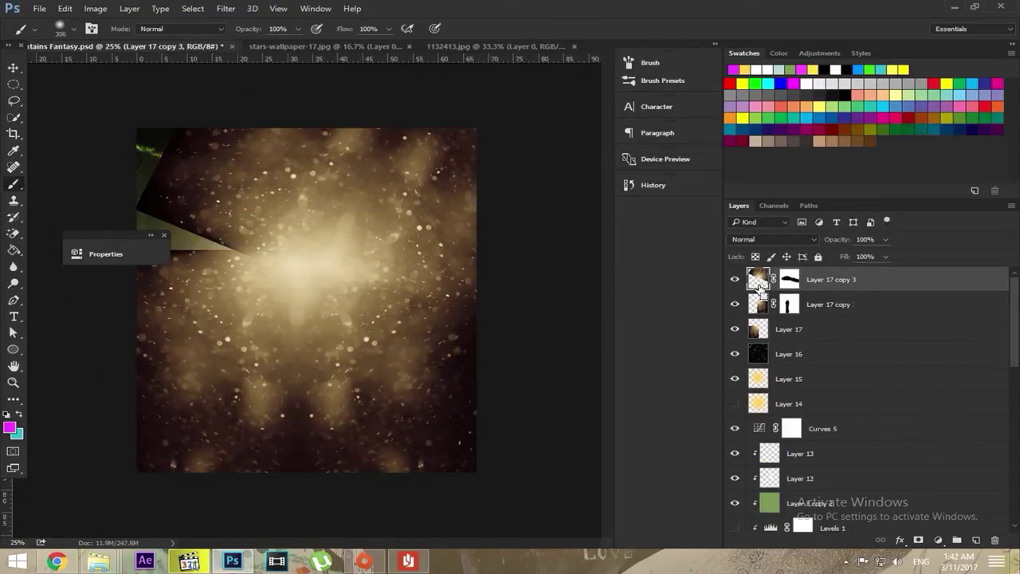
# - Duplicate the masked dust layer and shape the copy into a wedge at lower left
pyautogui.hotkey('ctrl', 'j')
pyautogui.hotkey('ctrl', 't')
pyautogui.moveTo(227, 292); pyautogui.dragTo(177, 381)
pyautogui.press('Return')
# - Group the dust layers as Screen Dust, stamp them into a Screen Dust Image layer, and hide the group
pyautogui.keyDown('shift'); pyautogui.click(789, 354); pyautogui.keyUp('shift')
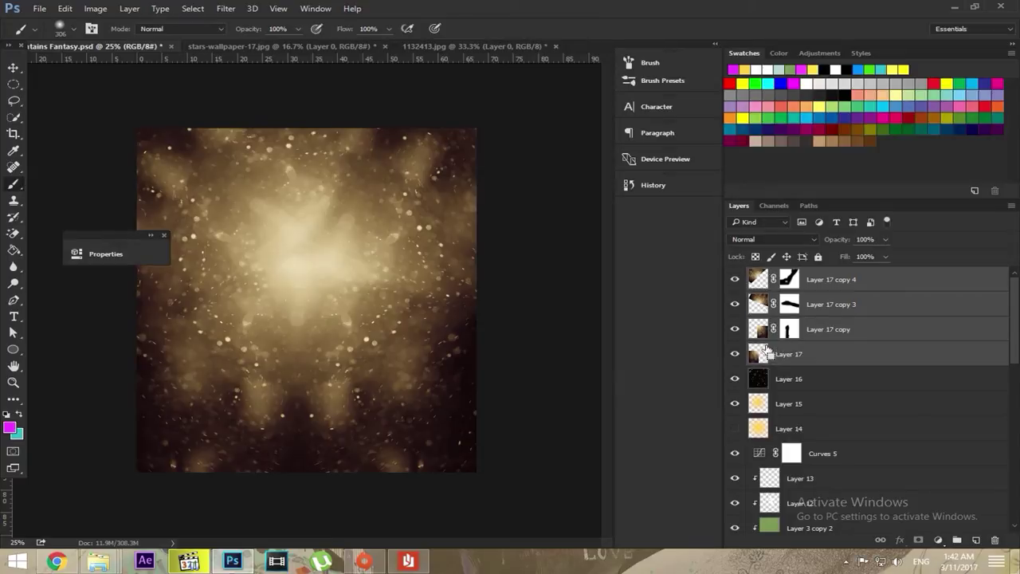
pyautogui.hotkey('ctrl', 'g')
pyautogui.hotkey('ctrl', 'shift', 'alt', 'e')
pyautogui.doubleClick(806, 278)
pyautogui.write('s')
pyautogui.scroll(-3, 784, 239)
pyautogui.click(735, 299)
# - Set Screen Dust Image to Overlay, duplicate it at 82% opacity, and preview a 10°, 15-pixel Motion Blur
pyautogui.hotkey('ctrl', '+')
pyautogui.hotkey('ctrl', 'j')
pyautogui.moveTo(838, 254); pyautogui.dragTo(869, 259)
pyautogui.click(226, 8)
pyautogui.click(460, 222)
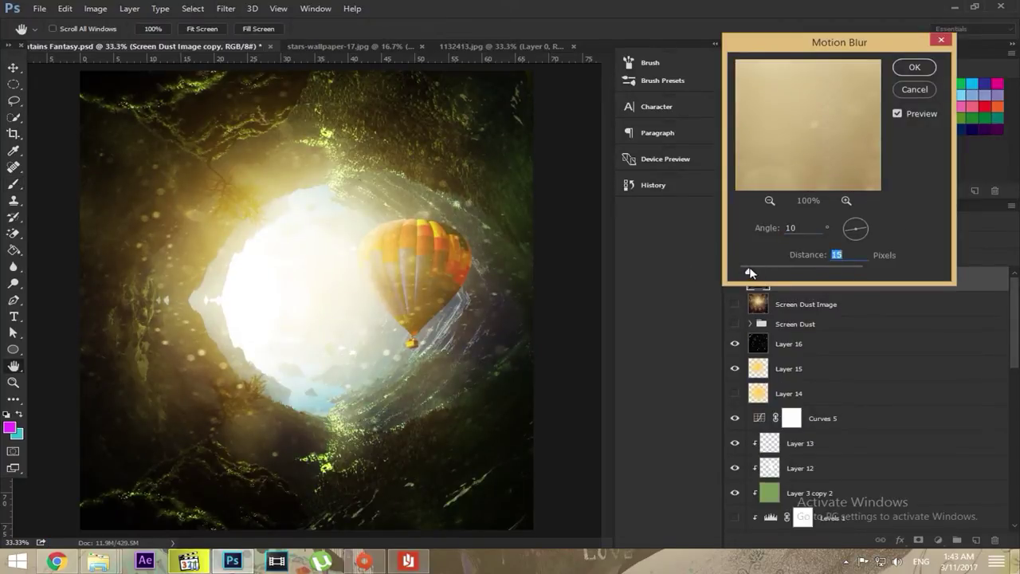
# - Apply the 10°, 15-pixel Motion Blur to the dust copy
pyautogui.press('Return')
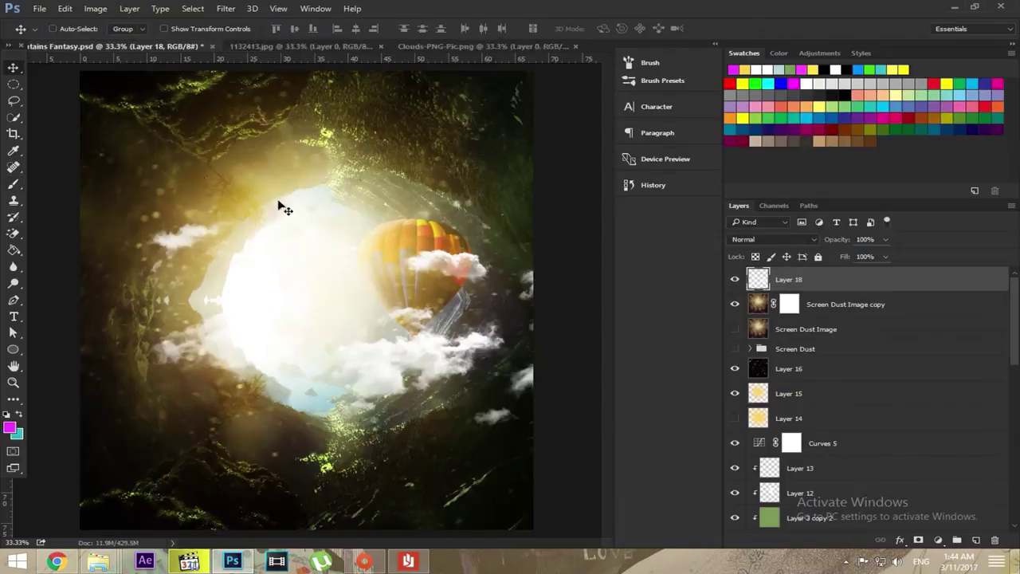
pyautogui.scroll(-5, 824, 362)
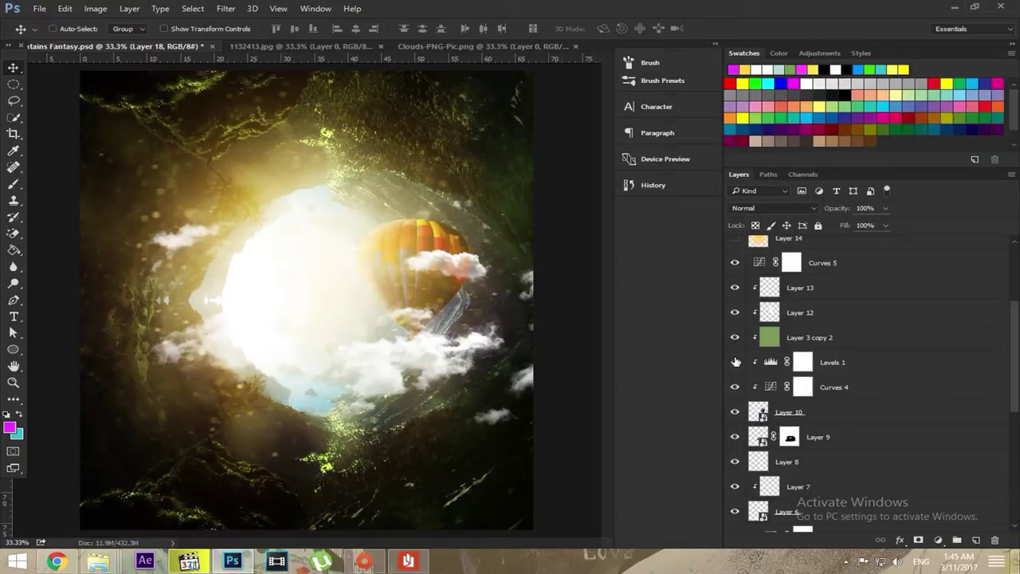
pyautogui.scroll(4, 731, 365)
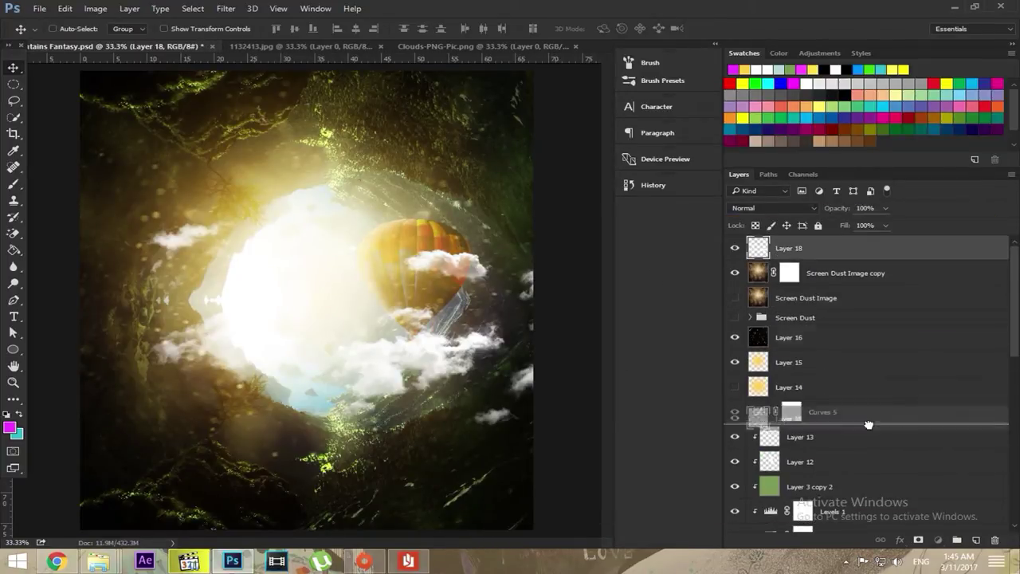
# - Move the clouds layer between Layer 10 and Layer 9, then shrink and warp the clouds
pyautogui.moveTo(808, 261); pyautogui.dragTo(797, 416)
pyautogui.hotkey('ctrl', 't')
pyautogui.moveTo(534, 409)
pyautogui.mouseDown()
pyautogui.moveTo(427, 368)
pyautogui.moveTo(374, 433)
pyautogui.mouseUp()
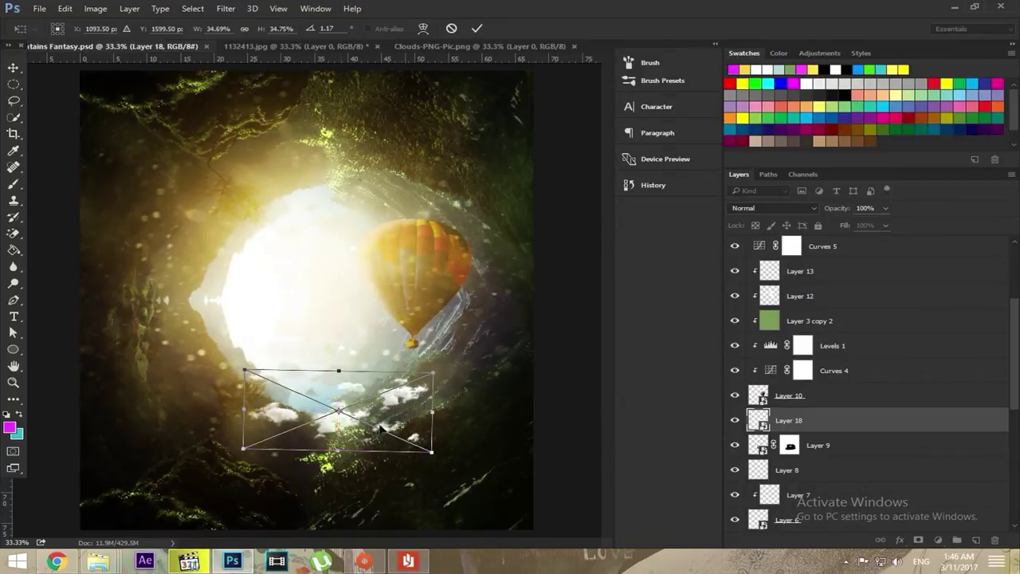
pyautogui.rightClick(330, 402)
pyautogui.click(365, 313)
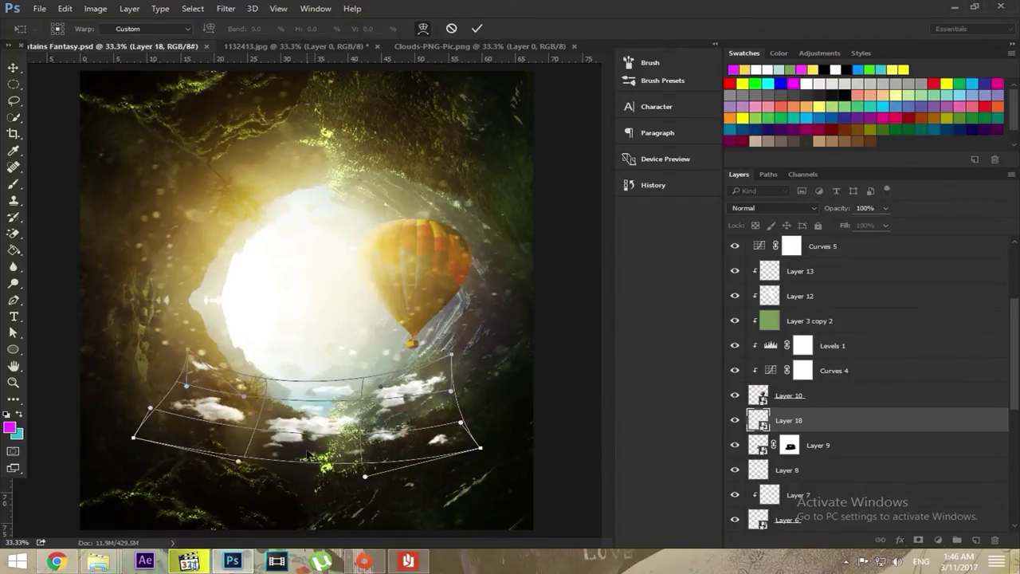
pyautogui.press('Return')
# - Set the clouds to 37% opacity, then rotate them and move them to the upper left
pyautogui.press('4')
pyautogui.press('9')
pyautogui.moveTo(412, 378); pyautogui.dragTo(412, 383)
pyautogui.press('3')
pyautogui.press('7')
pyautogui.hotkey('ctrl', 't')
pyautogui.moveTo(239, 234)
pyautogui.mouseDown()
pyautogui.moveTo(409, 199)
pyautogui.moveTo(422, 215)
pyautogui.mouseUp()
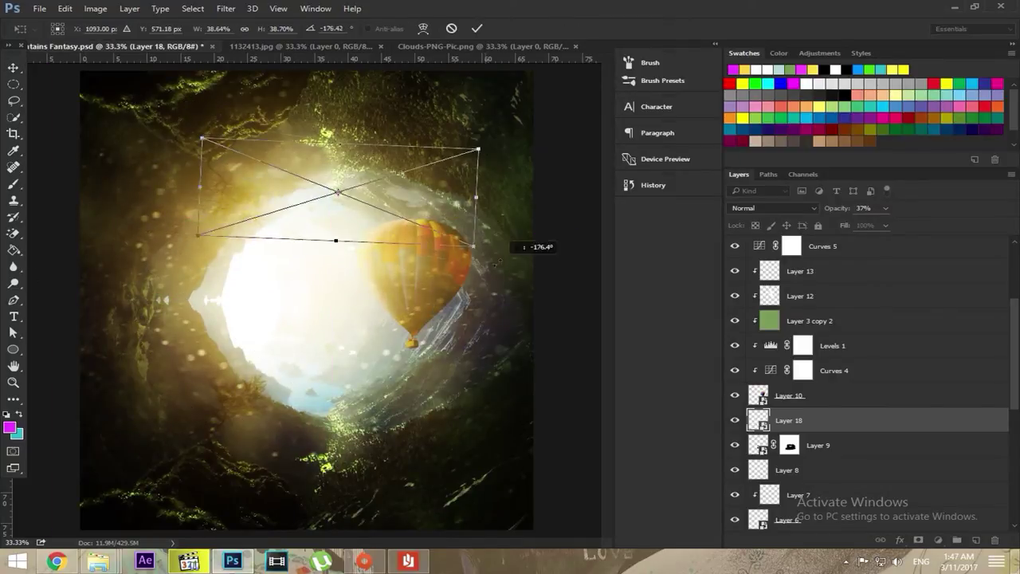
pyautogui.press('Return')
# - Search Google Images for 'trees png', download a tree image, and delete Layer 18
pyautogui.write('trees png')
pyautogui.press('Return')
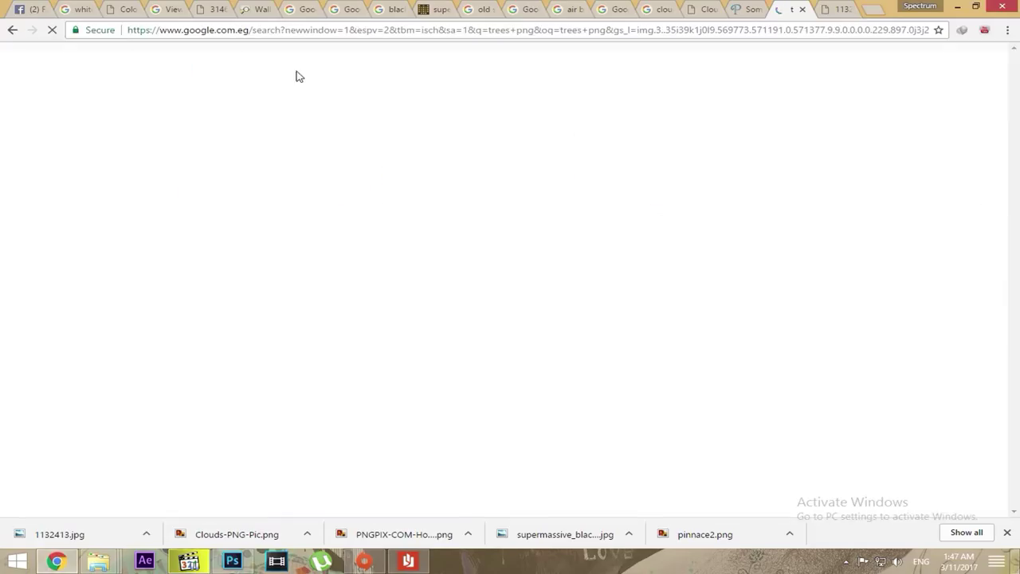
pyautogui.click(319, 279)
pyautogui.click(755, 266)
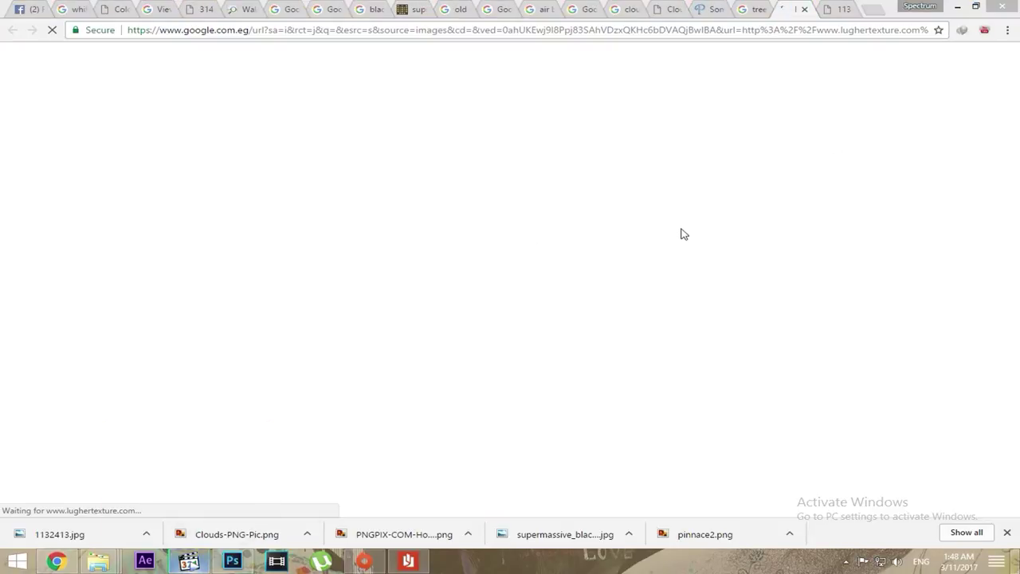
pyautogui.click(232, 561)
pyautogui.press('Delete')
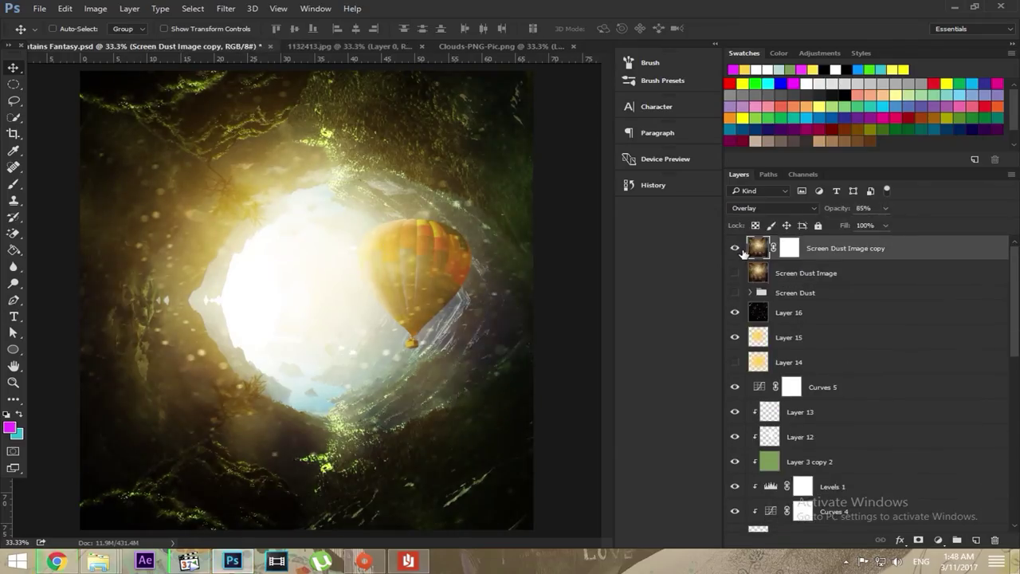
# - Lower the dust layer's opacity, add a new layer, and sample a gold colour from the glow
pyautogui.moveTo(874, 226); pyautogui.dragTo(896, 226)
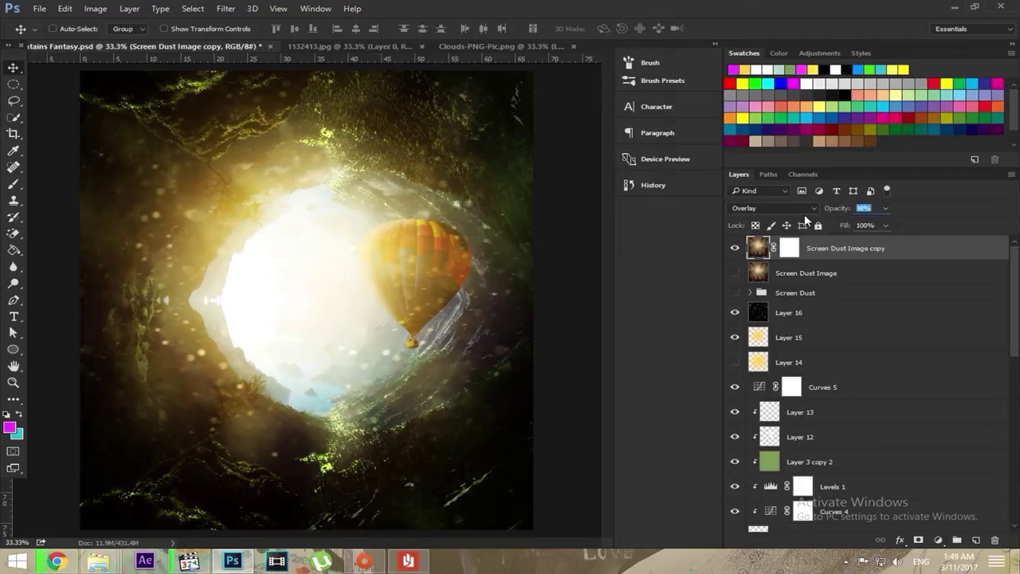
pyautogui.hotkey('ctrl', 'shift', 'alt', 'n')
pyautogui.click(10, 428)
pyautogui.click(221, 232)
pyautogui.press('Return')
# - Brush gold strokes around the frame edges, the bright hole, and the balloon
pyautogui.press('b')
pyautogui.moveTo(87, 490); pyautogui.dragTo(223, 516)
pyautogui.moveTo(211, 450); pyautogui.dragTo(255, 478)
pyautogui.moveTo(438, 498); pyautogui.dragTo(490, 466)
pyautogui.moveTo(87, 96); pyautogui.dragTo(215, 80)
pyautogui.moveTo(200, 150); pyautogui.dragTo(275, 116)
pyautogui.moveTo(318, 103); pyautogui.dragTo(334, 166)
pyautogui.moveTo(451, 86); pyautogui.dragTo(468, 126)
pyautogui.moveTo(518, 83); pyautogui.dragTo(512, 123)
pyautogui.moveTo(339, 408); pyautogui.dragTo(319, 474)
pyautogui.moveTo(222, 248); pyautogui.dragTo(205, 350)
pyautogui.moveTo(419, 362); pyautogui.dragTo(468, 331)
pyautogui.moveTo(381, 179); pyautogui.dragTo(431, 199)
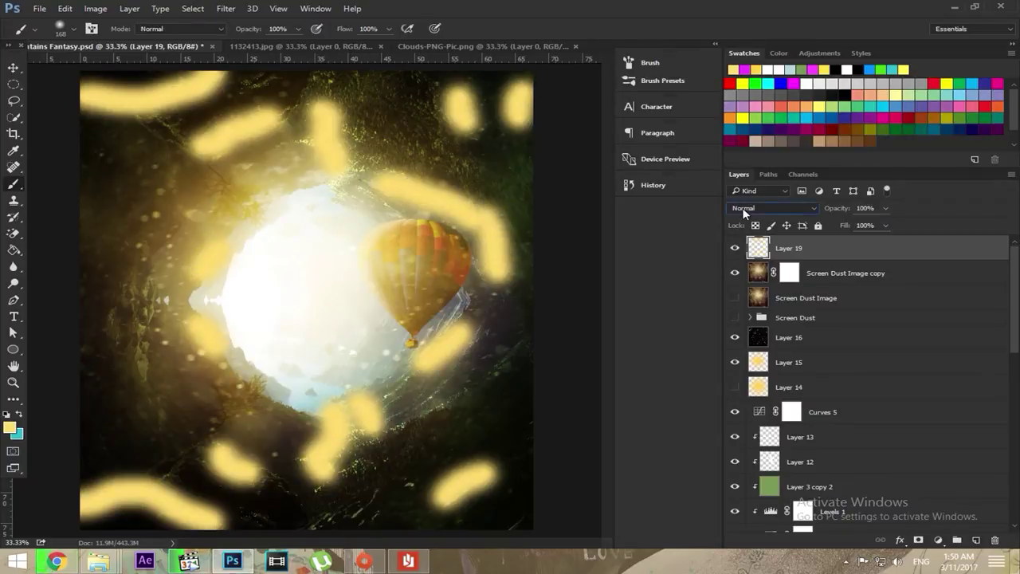
# - Drop the gold layer to 35% Soft Light and mask the strokes away from the balloon top
pyautogui.scroll(-13, 743, 208)
pyautogui.moveTo(884, 208); pyautogui.dragTo(848, 224)
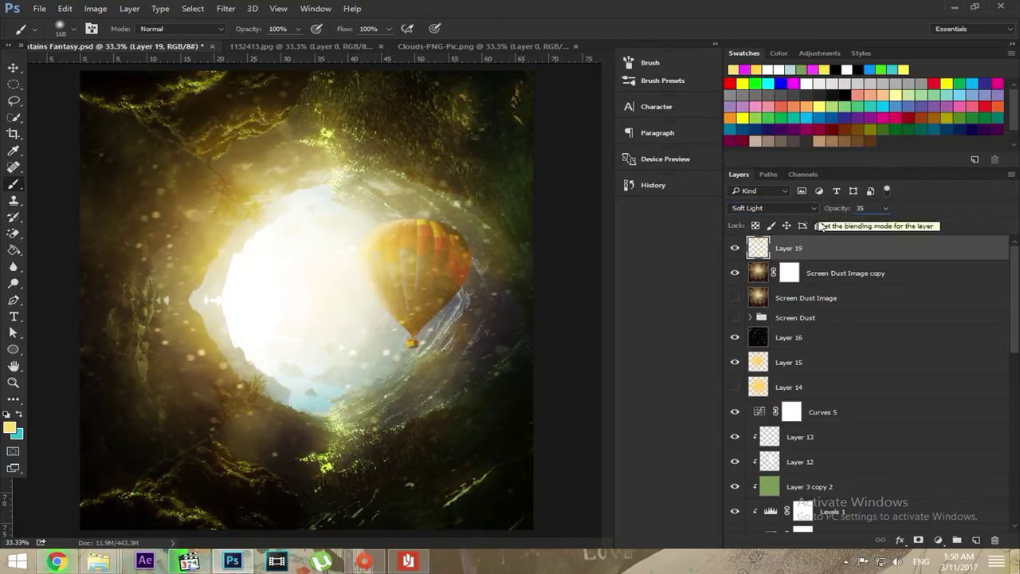
pyautogui.click(918, 539)
pyautogui.moveTo(410, 267); pyautogui.dragTo(468, 207)
# - Check the tree image page in the browser, then begin renaming the green Layer 3 copy
pyautogui.click(56, 561)
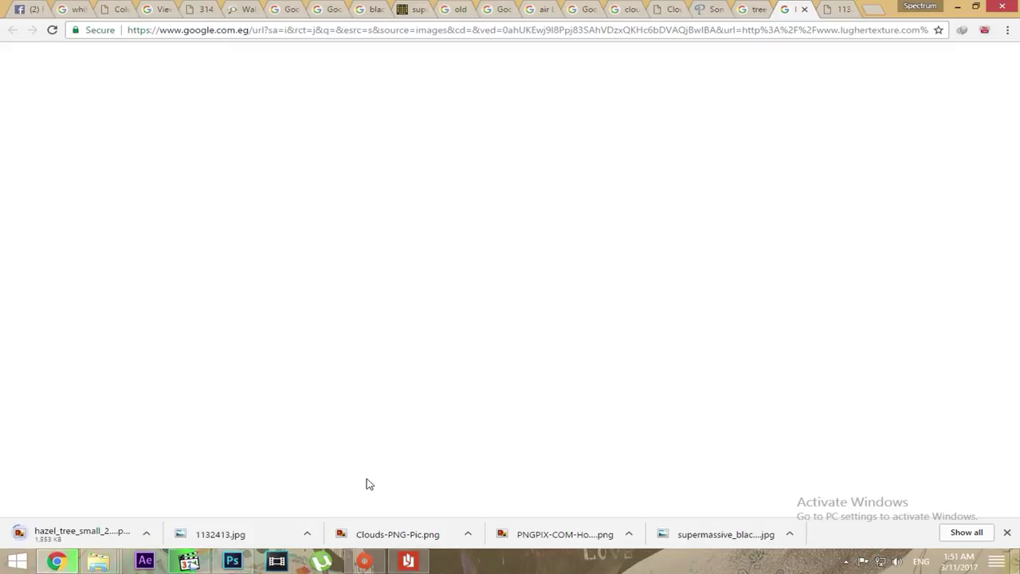
pyautogui.click(232, 561)
pyautogui.click(56, 561)
pyautogui.click(223, 560)
pyautogui.click(56, 561)
pyautogui.click(789, 9)
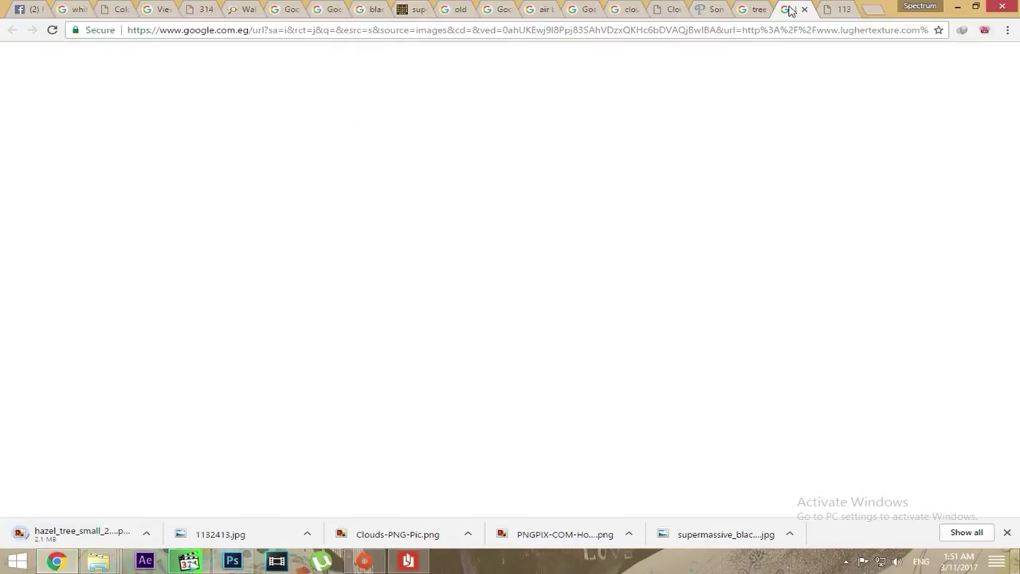
pyautogui.click(232, 561)
pyautogui.scroll(-3, 869, 383)
pyautogui.doubleClick(796, 419)
# - Rename layers to Greenish - Overlay and Right Landscape, and begin the Curves 1 rename
pyautogui.write('Greenish - Overlay')
pyautogui.doubleClick(844, 396)
pyautogui.write('Blendi')
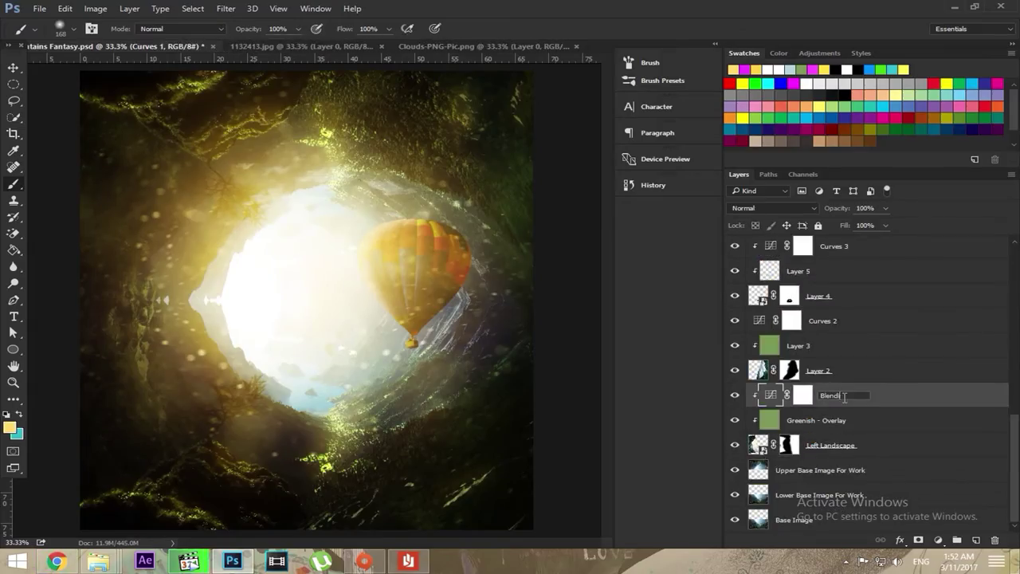
pyautogui.doubleClick(818, 371)
pyautogui.write('Right Landscape')
pyautogui.doubleClick(798, 345)
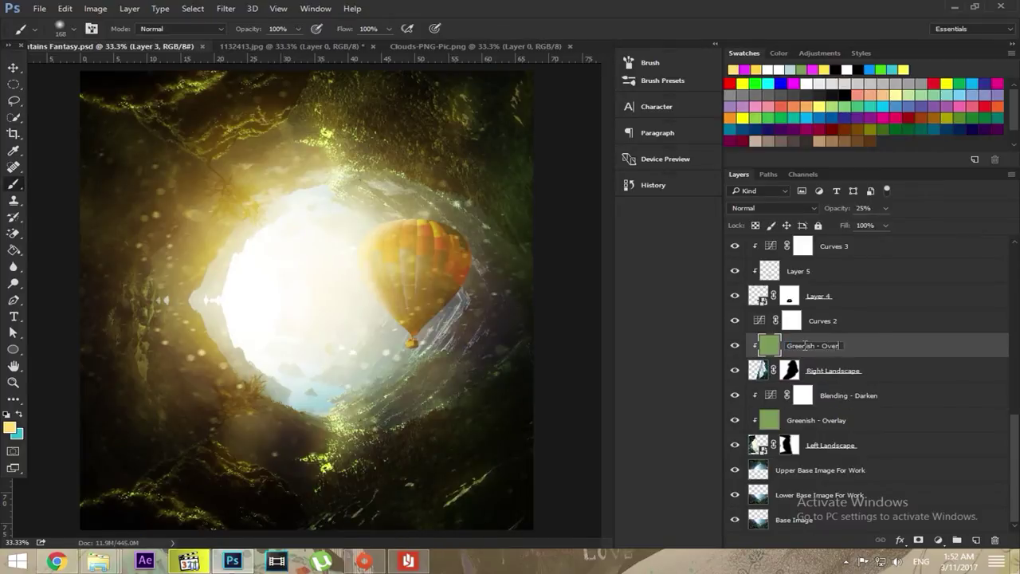
pyautogui.write('erlay')
pyautogui.hotkey('shift', 'Tab')
# - Name layers Blending - Darken and 'Cliff Edge on the lake', and move the tree above Curves 5
pyautogui.write('B')
pyautogui.hotkey('shift', 'Tab')
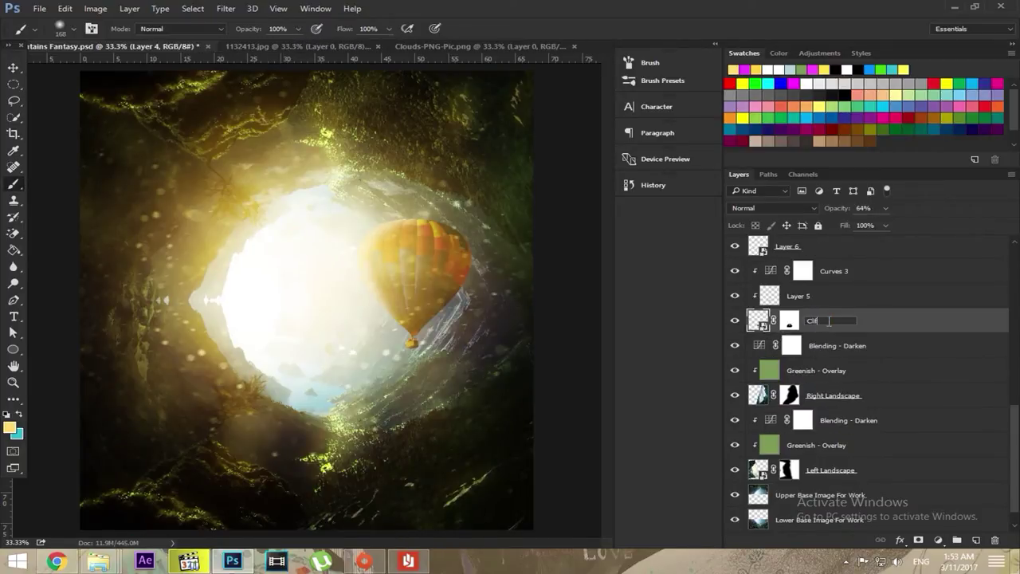
pyautogui.write('Cliff Edge on the lake')
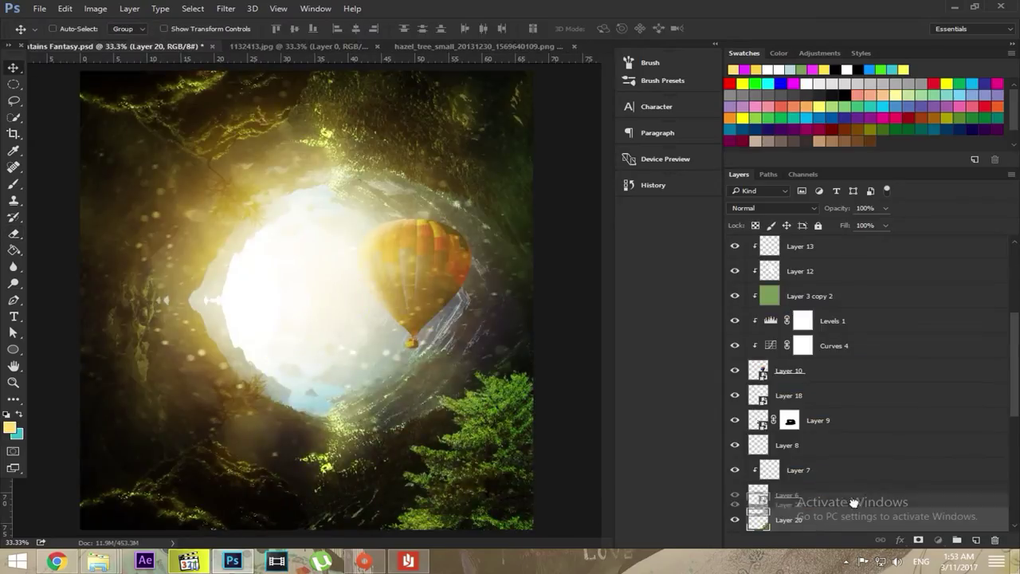
pyautogui.moveTo(854, 502)
pyautogui.mouseDown()
pyautogui.moveTo(835, 250)
pyautogui.moveTo(812, 400)
pyautogui.mouseUp()
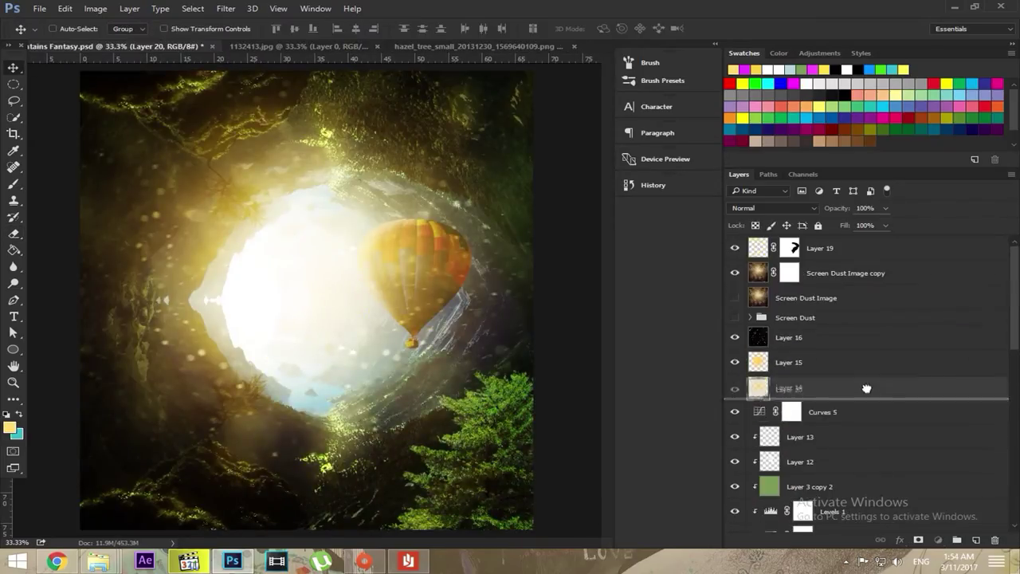
# - Add a Curves adjustment clipped to the tree and darken its tones
pyautogui.click(938, 540)
pyautogui.click(876, 322)
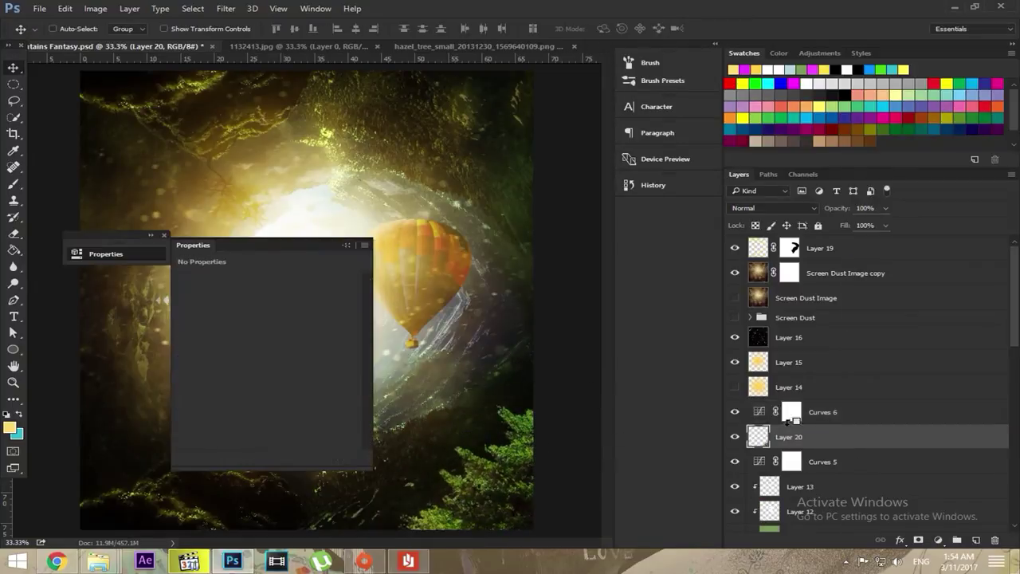
pyautogui.click(262, 457)
# - Paint yellow light on a clipped layer over the tree, mask it, and select layers for grouping
pyautogui.click(976, 539)
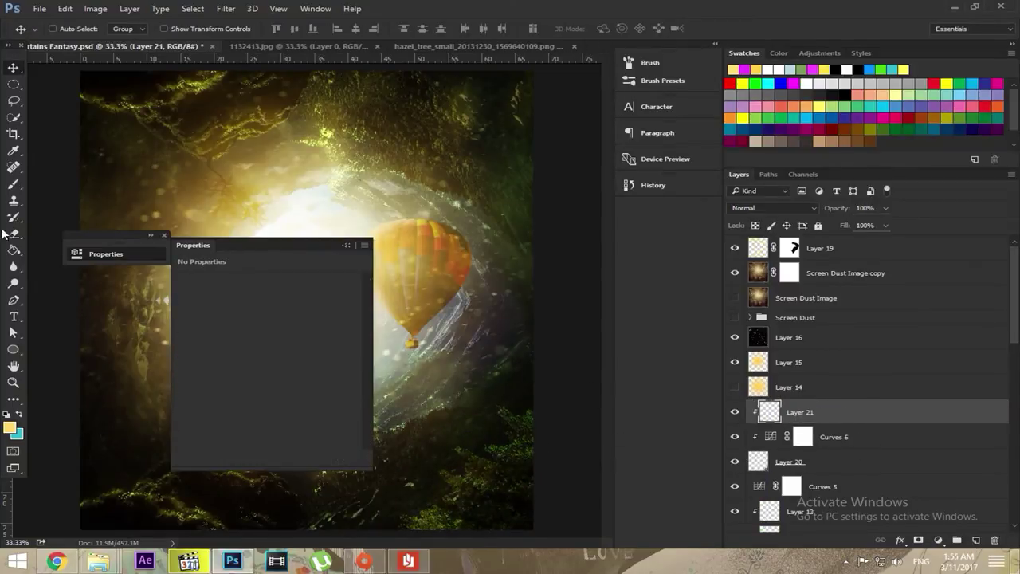
pyautogui.press('b')
pyautogui.moveTo(446, 510); pyautogui.dragTo(502, 430)
pyautogui.scroll(-10, 806, 208)
pyautogui.scroll(-3, 805, 207)
pyautogui.click(918, 540)
pyautogui.press('d')
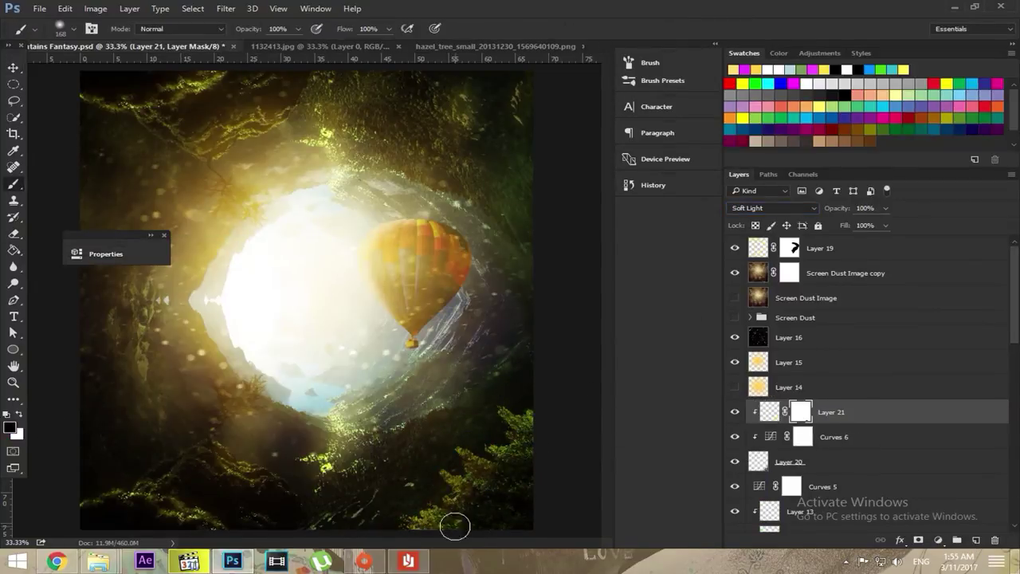
pyautogui.click(769, 461)
pyautogui.click(820, 298)
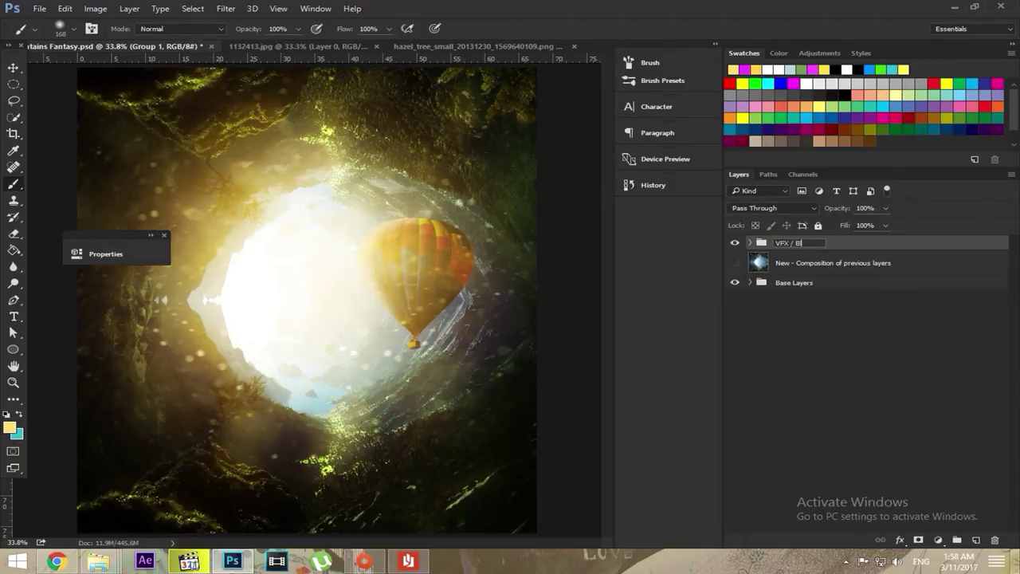
# - Stamp a merged Final Renderer layer, name a copy 'To be worked', and duplicate it
pyautogui.rightClick(793, 249)
pyautogui.write('Final Renderer - Base Backup')
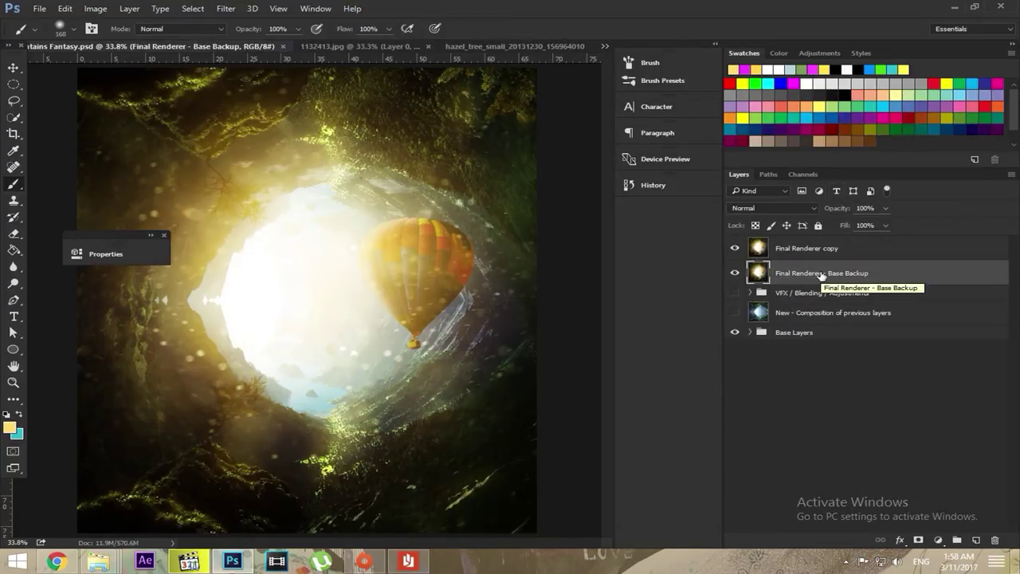
pyautogui.click(786, 250)
pyautogui.write('be worked')
pyautogui.press('Return')
pyautogui.hotkey('ctrl', 'j')
pyautogui.hotkey('ctrl', 'j')
# - Add 8% Uniform Monochromatic noise to the working layer
pyautogui.click(225, 8)
pyautogui.click(467, 183)
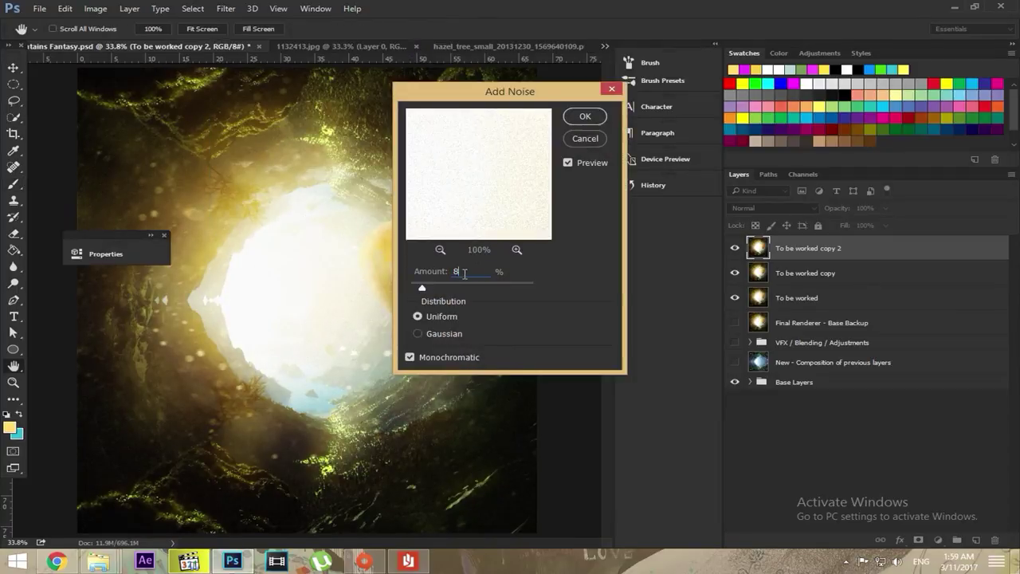
pyautogui.press('Return')
# - Duplicate the noisy layer, naming copies 'Final Renderer + Noise Backup' and 'Final Renderer'
pyautogui.press('b')
pyautogui.hotkey('ctrl', 'j')
pyautogui.doubleClick(819, 272)
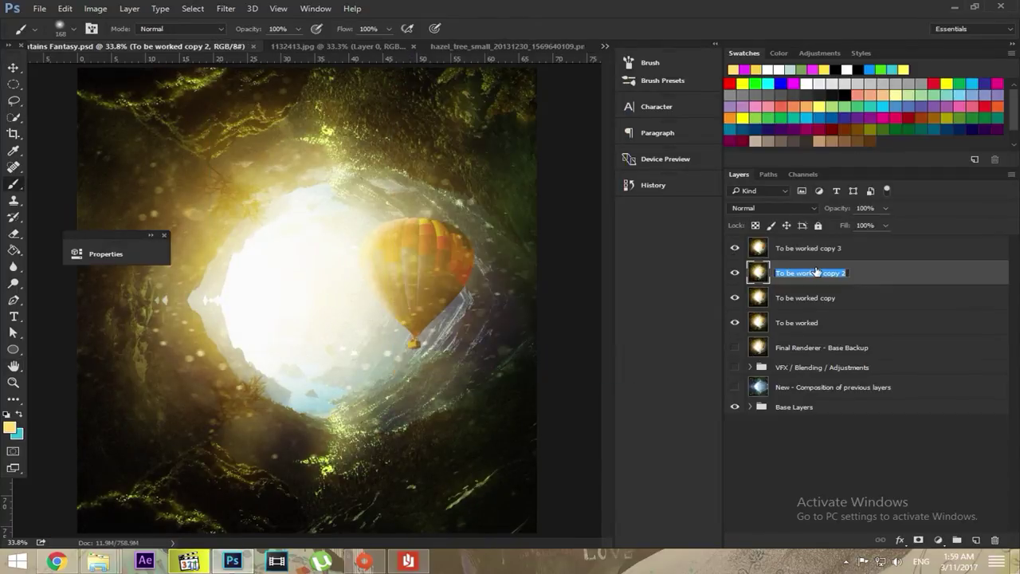
pyautogui.write('Final Render + Noise Backup')
pyautogui.press('Return')
pyautogui.doubleClick(808, 248)
pyautogui.write('Final Renderer -')
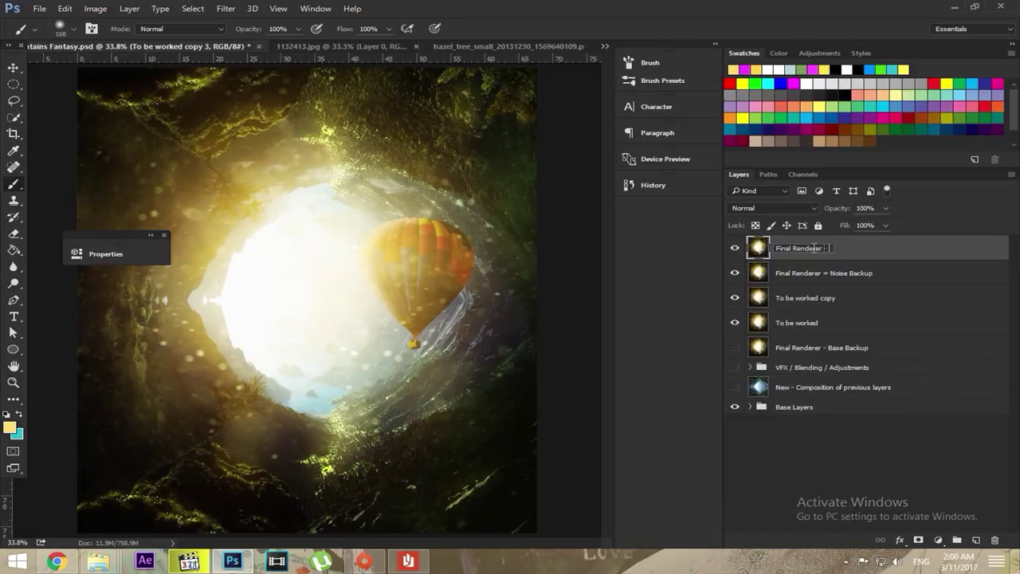
pyautogui.click(225, 8)
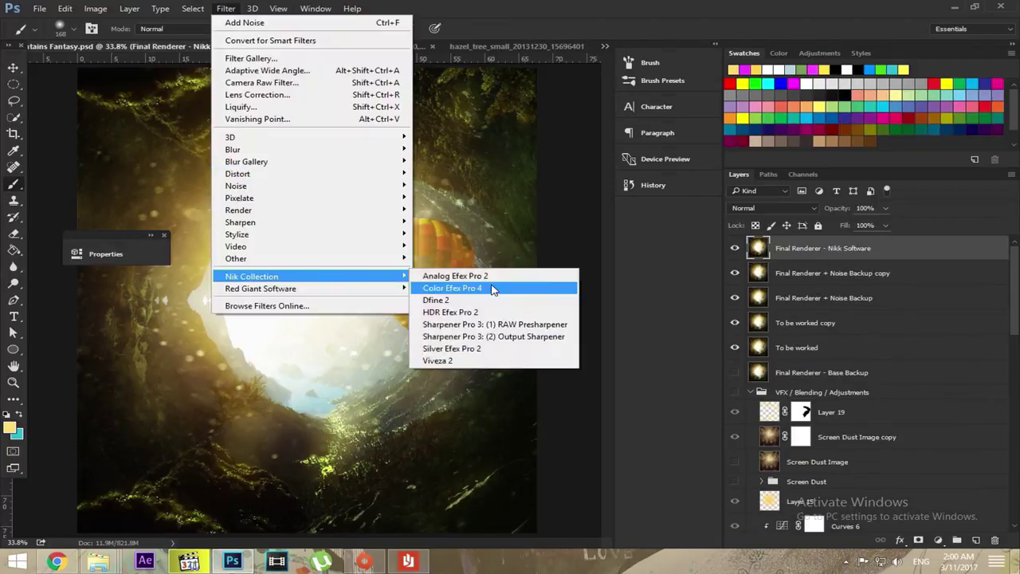
# - Launch Color Efex Pro 4 on the layer and step through filter previews
pyautogui.click(433, 289)
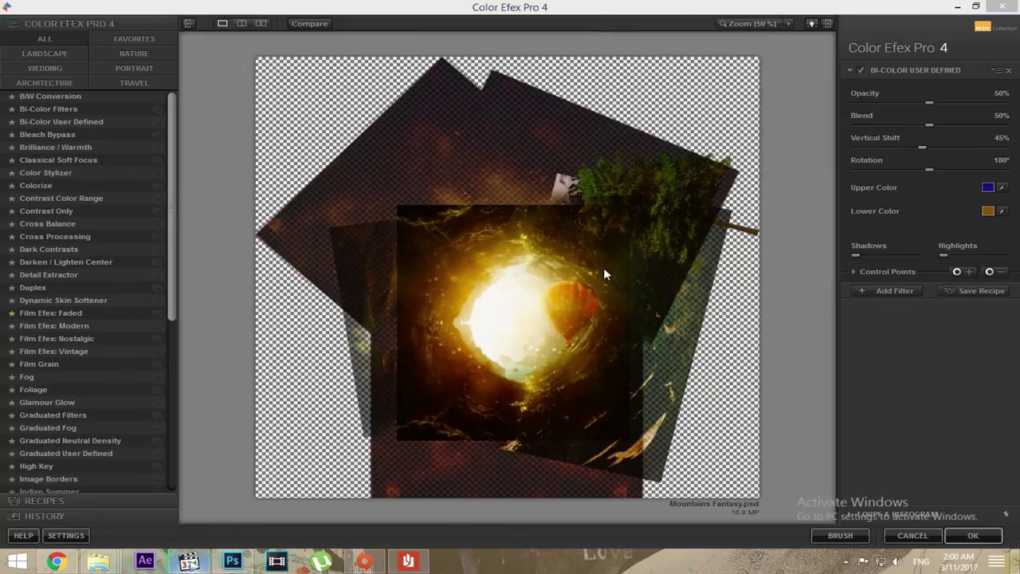
pyautogui.click(603, 267)
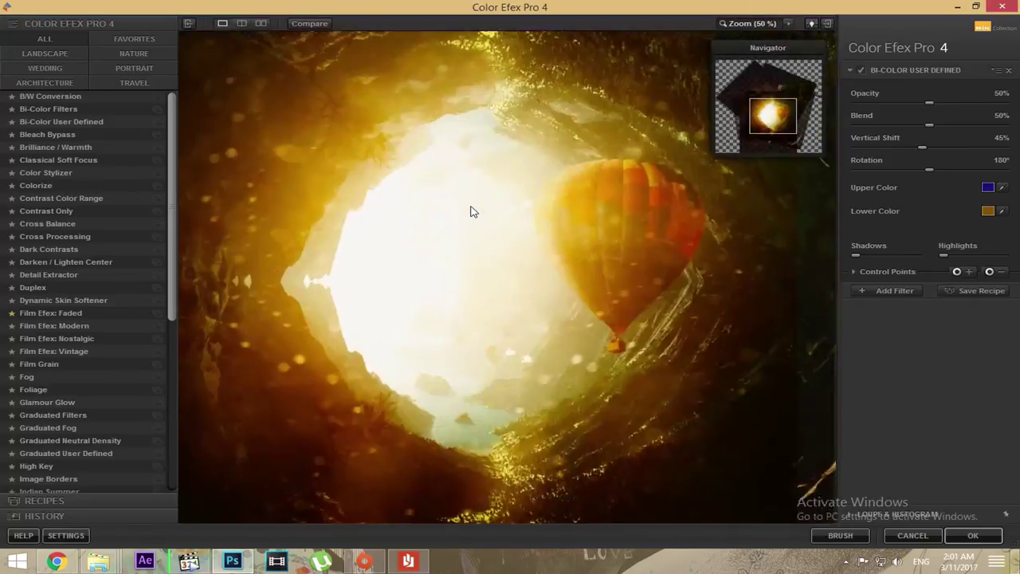
pyautogui.press('Down')
pyautogui.press('Down')
pyautogui.press('Down')
pyautogui.press('Down')
pyautogui.press('Down')
pyautogui.press('Down')
pyautogui.press('Down')
pyautogui.press('Up')
pyautogui.press('Up')
pyautogui.press('Up')
pyautogui.press('Up')
pyautogui.press('Up')
pyautogui.press('Up')
pyautogui.press('Up')
pyautogui.press('Down')
pyautogui.press('Down')
# - Compare several effects, apply Bi-Color User Defined, and set the graded layer to 35% opacity
pyautogui.click(84, 414)
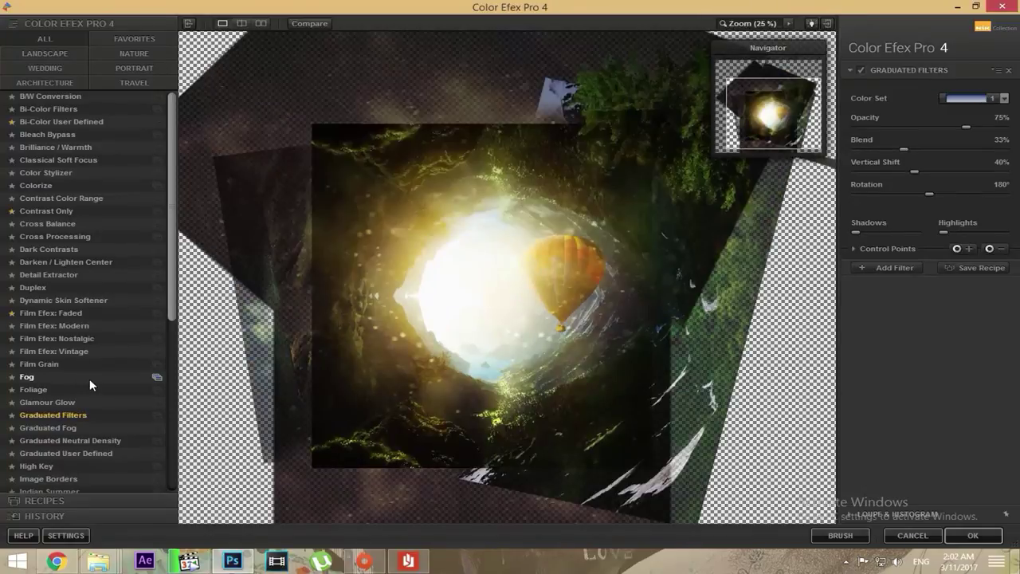
pyautogui.click(151, 381)
pyautogui.click(38, 197)
pyautogui.click(84, 310)
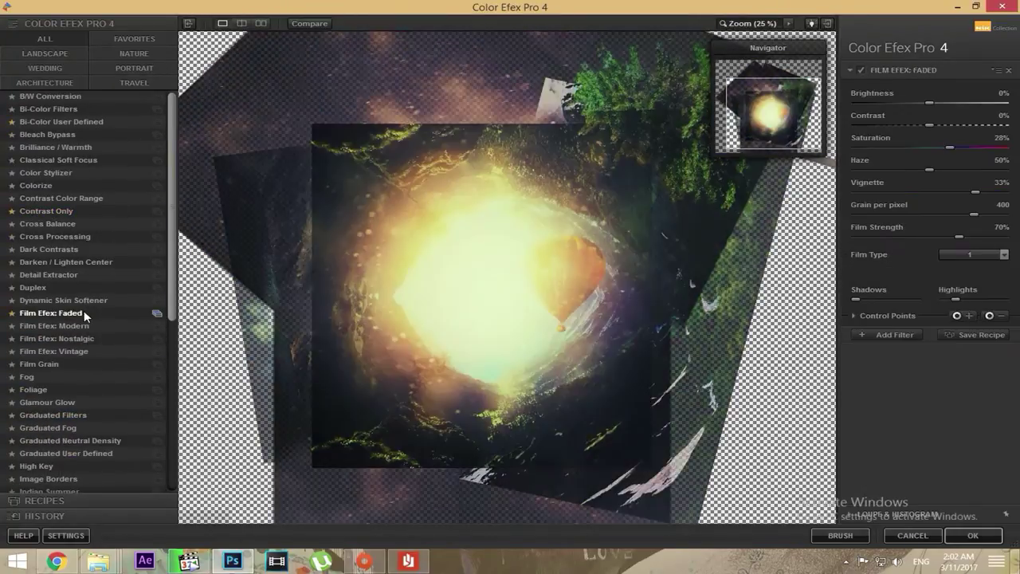
pyautogui.click(46, 210)
pyautogui.click(61, 121)
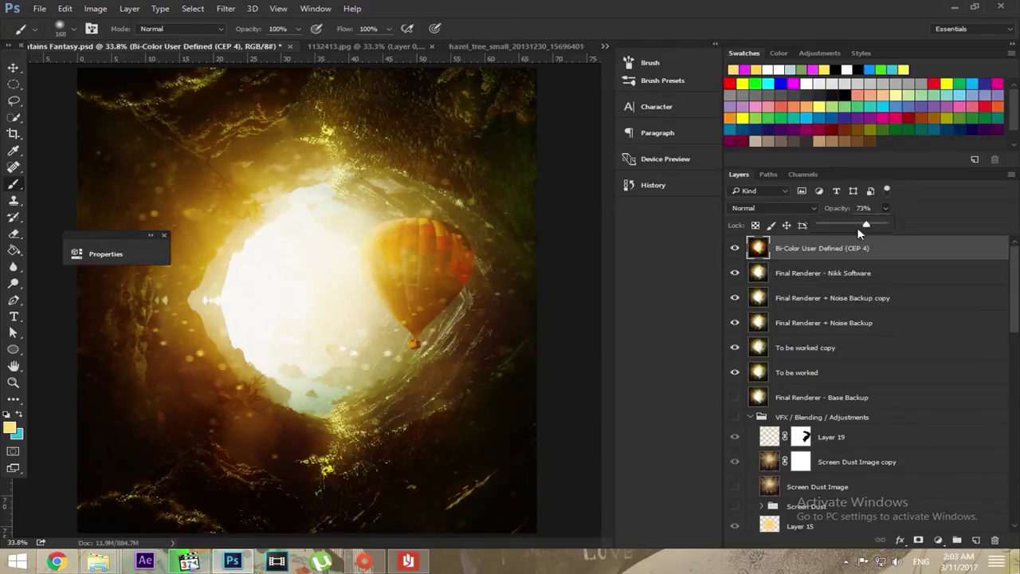
pyautogui.moveTo(884, 208); pyautogui.dragTo(843, 225)
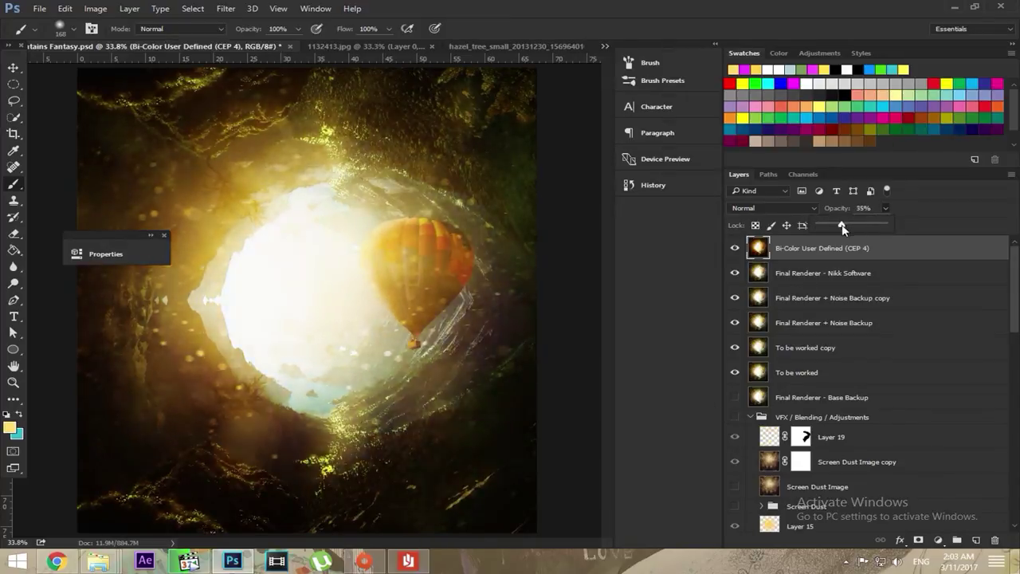